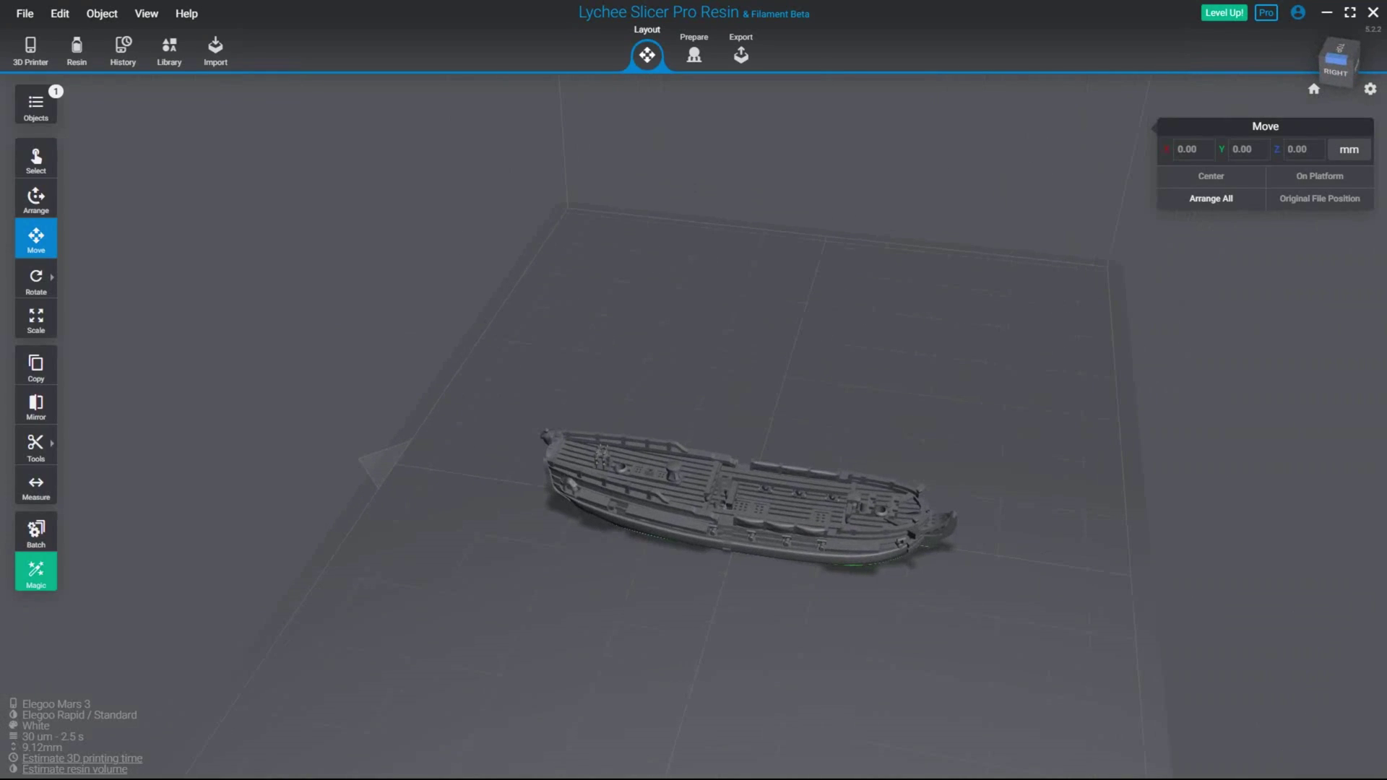
Select the ship hull and run Magic with auto orientation and auto supports off, raft on and the Medium support preset.
scroll(723, 506, "up", 3)
middle_click_drag(722, 505, 721, 452)
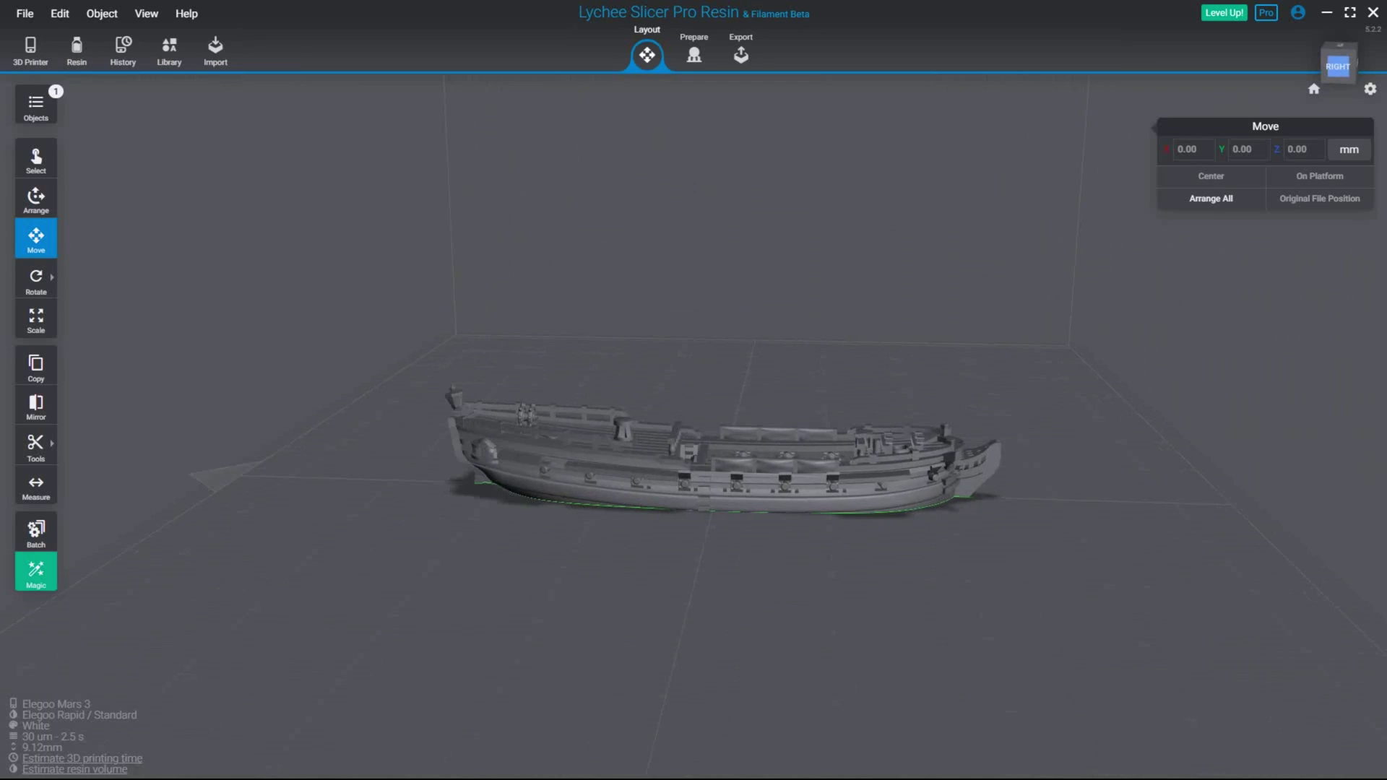
right_click_drag(721, 452, 664, 513)
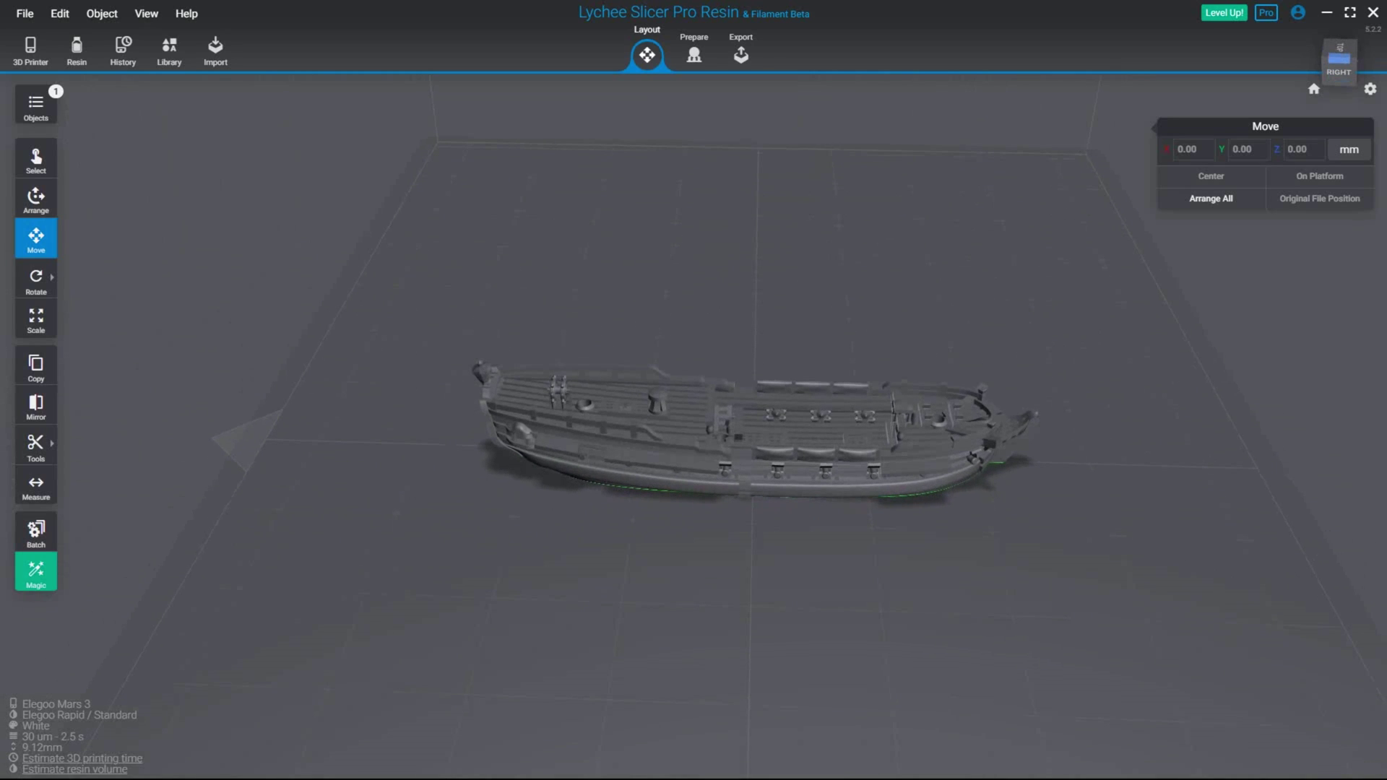
right_click_drag(755, 434, 831, 387)
left_click(749, 464)
right_click_drag(756, 264, 668, 318)
middle_click_drag(669, 318, 696, 342)
scroll(696, 342, "up", 1)
scroll(697, 342, "down", 6)
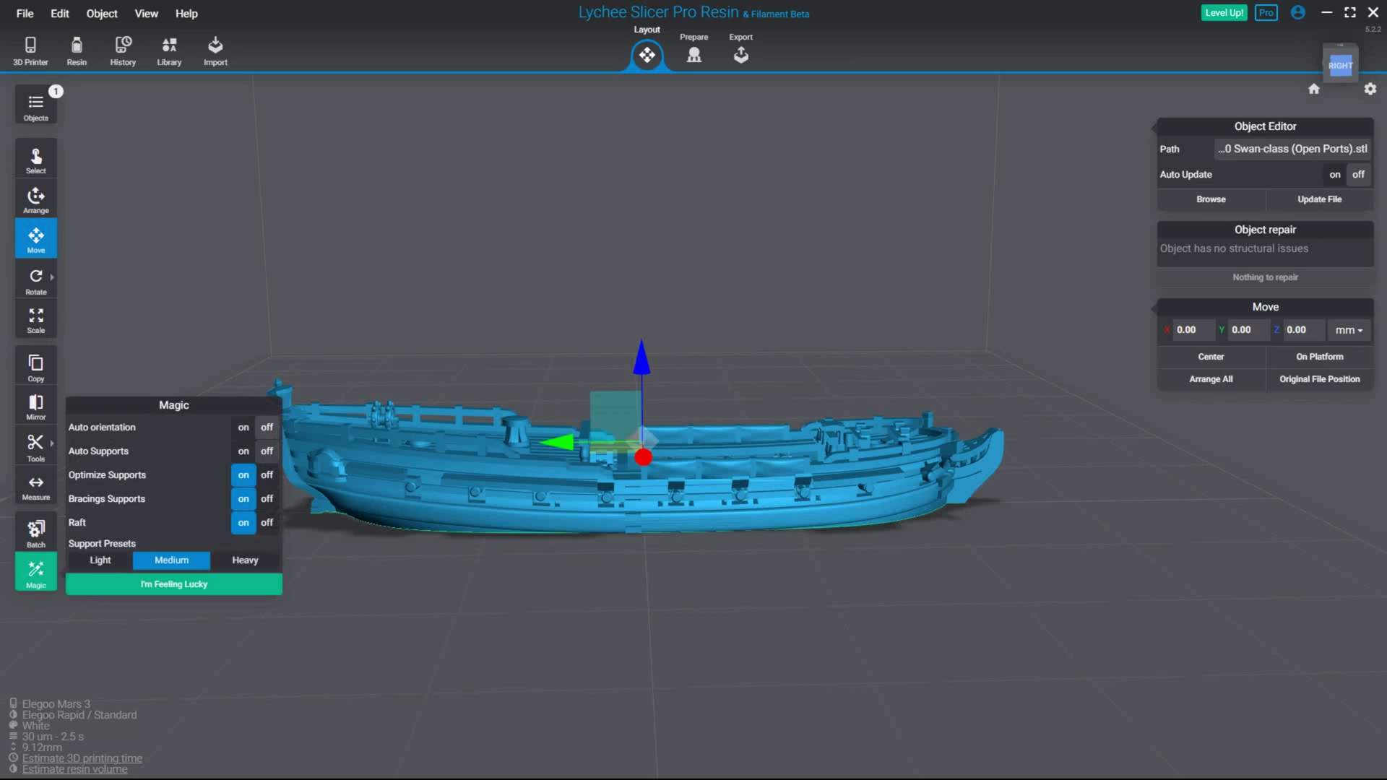
left_click(174, 585)
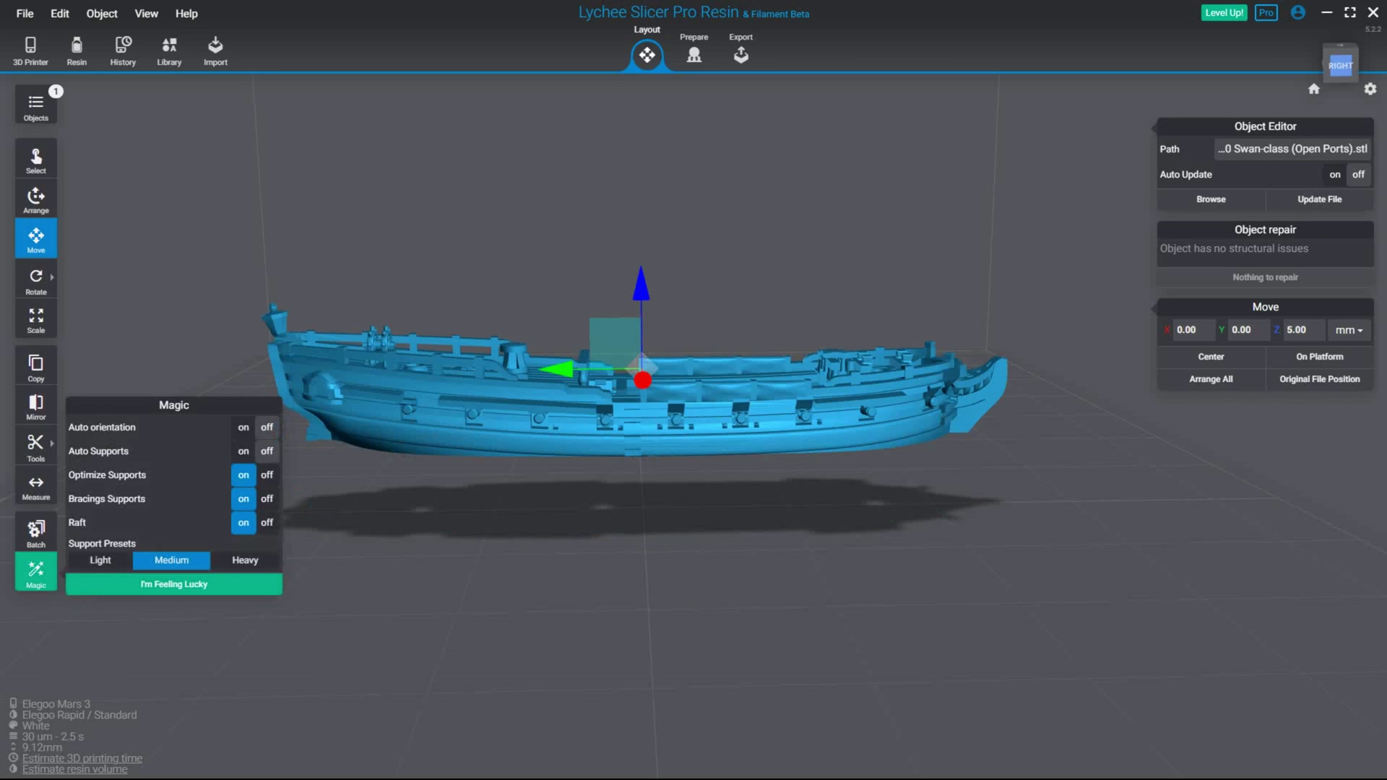
right_click_drag(647, 376, 669, 406)
Switch to support preparation, choose the Medium support preset and set manual supports to mirror across X.
left_click(694, 55)
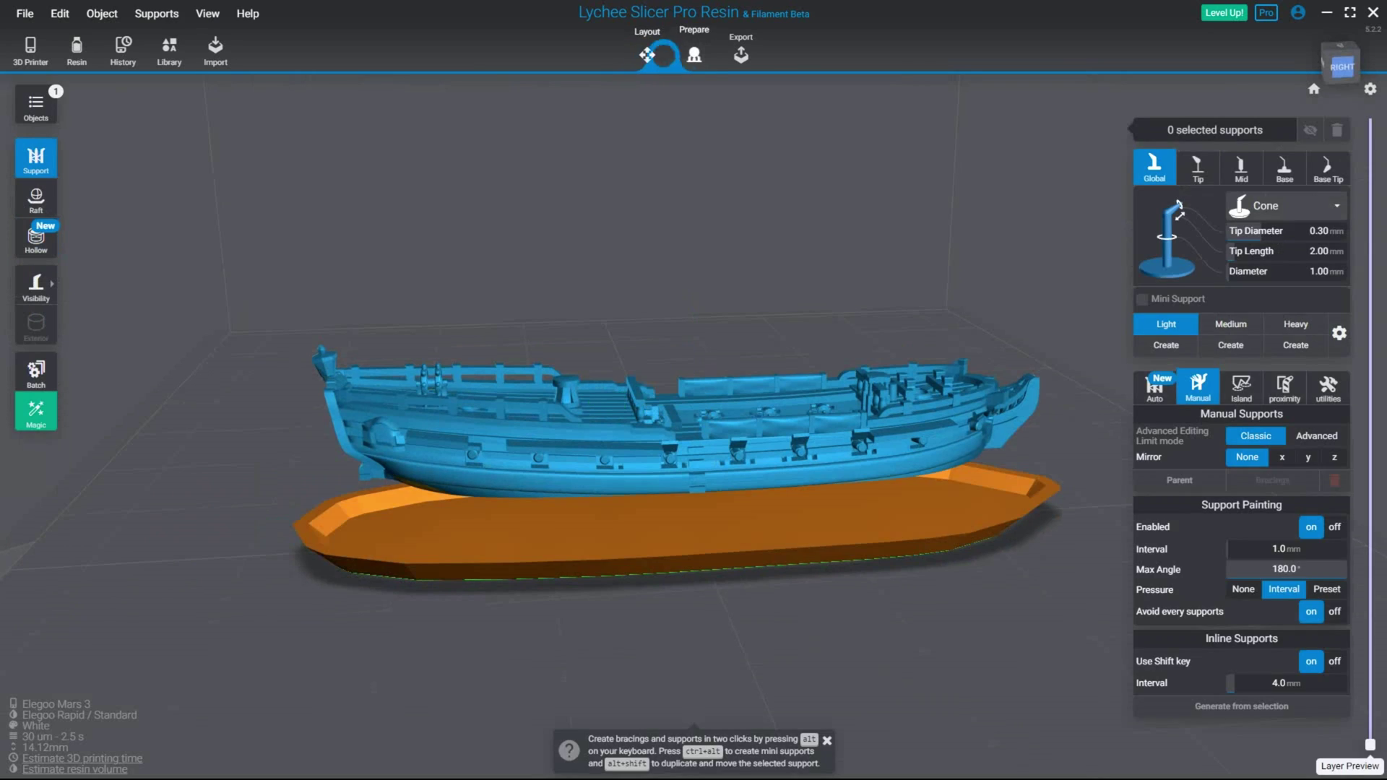
right_click_drag(651, 433, 817, 271)
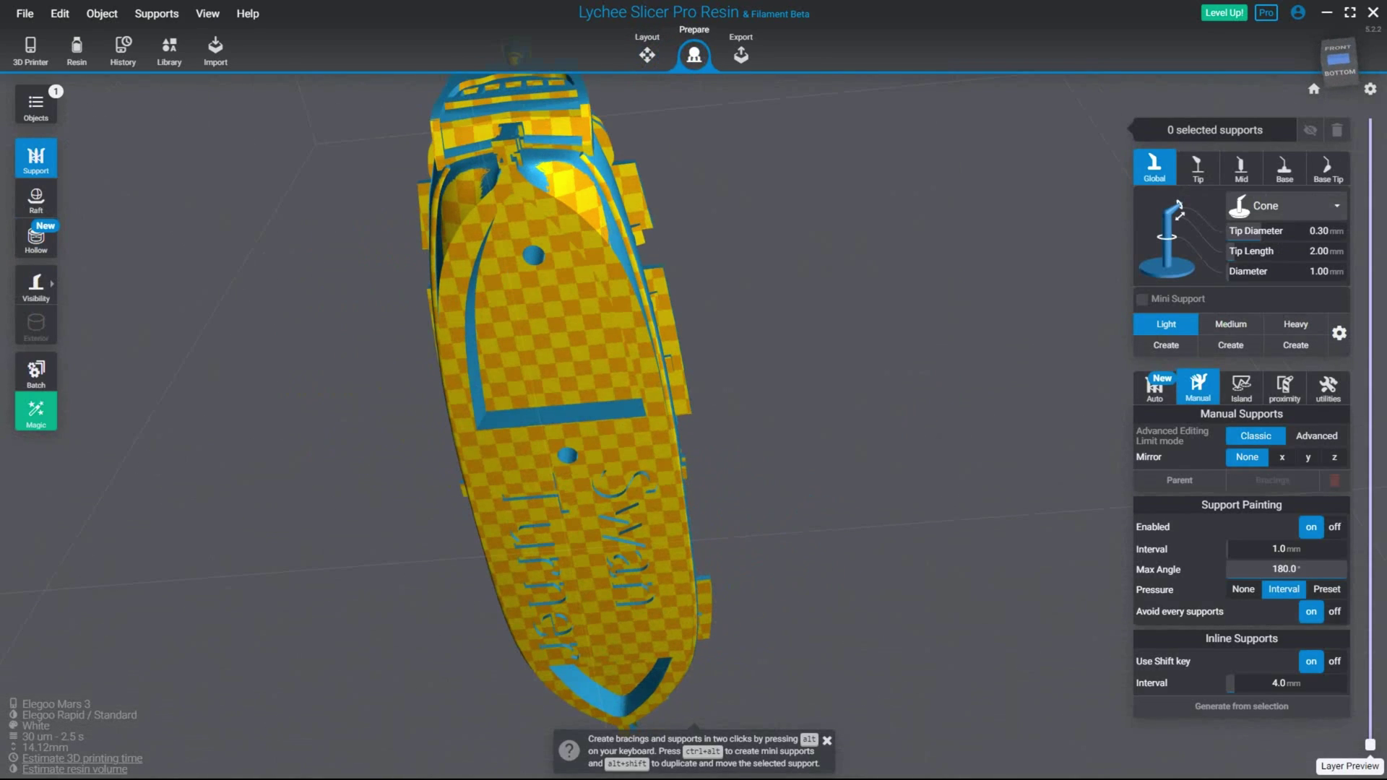
left_click(1232, 325)
right_click_drag(816, 405, 852, 347)
middle_click_drag(773, 355, 853, 372)
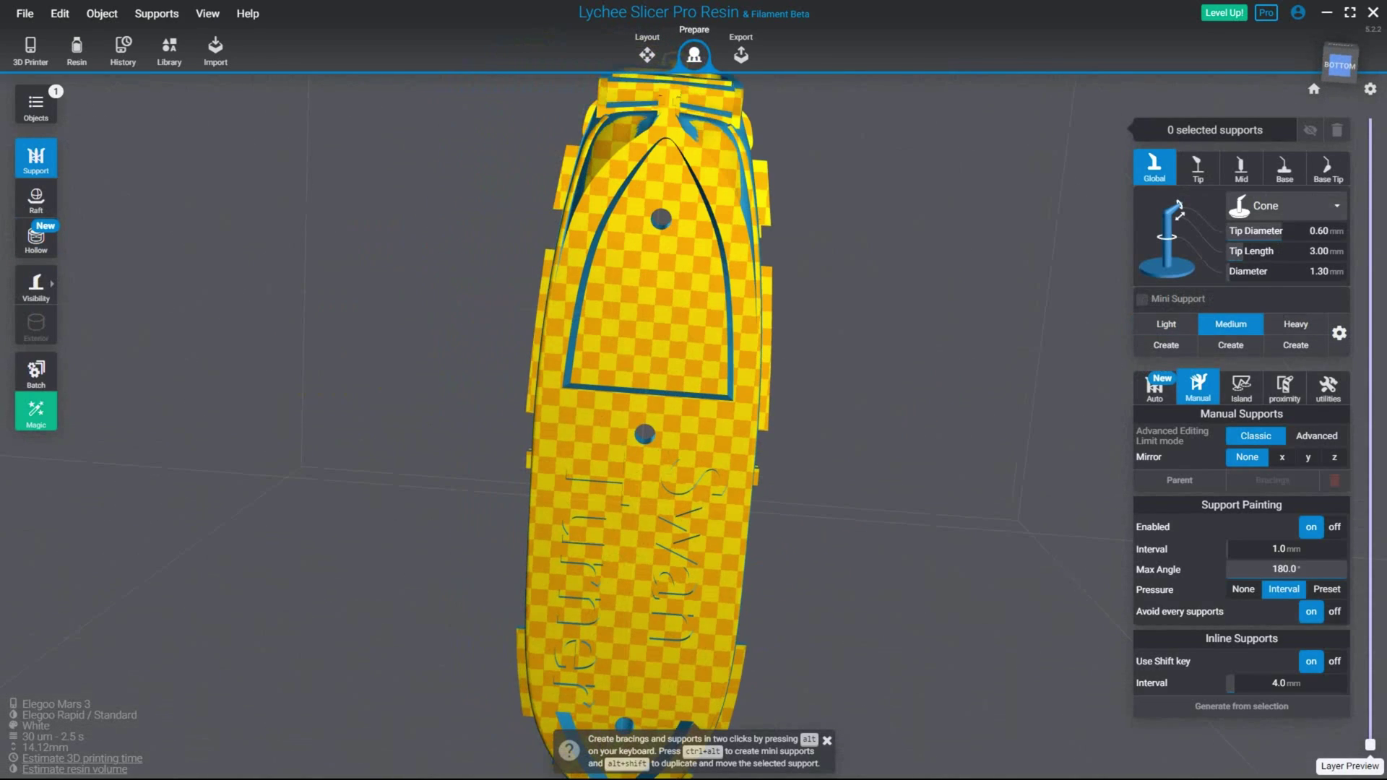
scroll(693, 390, "up", 2)
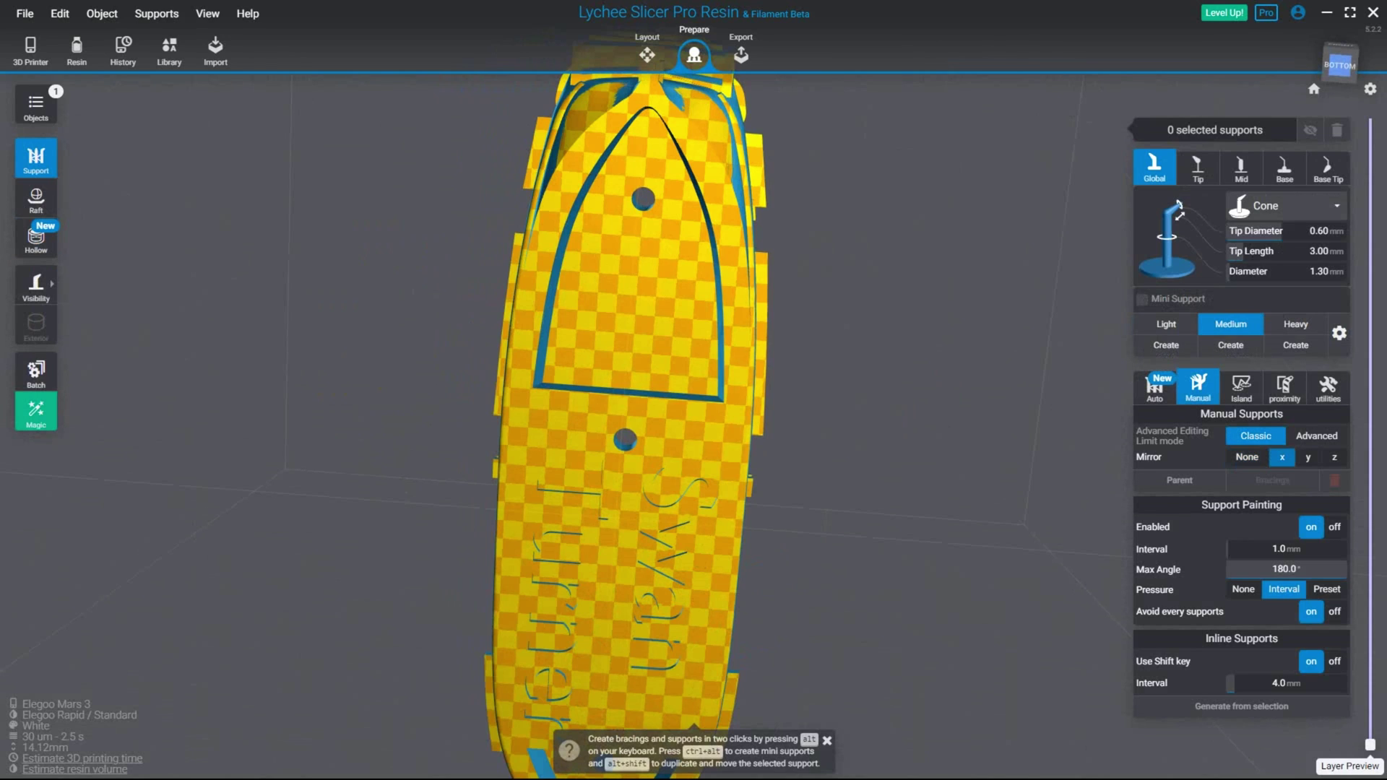
Place mirrored Medium supports at intervals along the hull underside's rim, from the stern down both sides of the large pointed recess.
middle_click_drag(799, 279, 820, 412)
scroll(802, 404, "up", 2)
right_click_drag(802, 419, 792, 393)
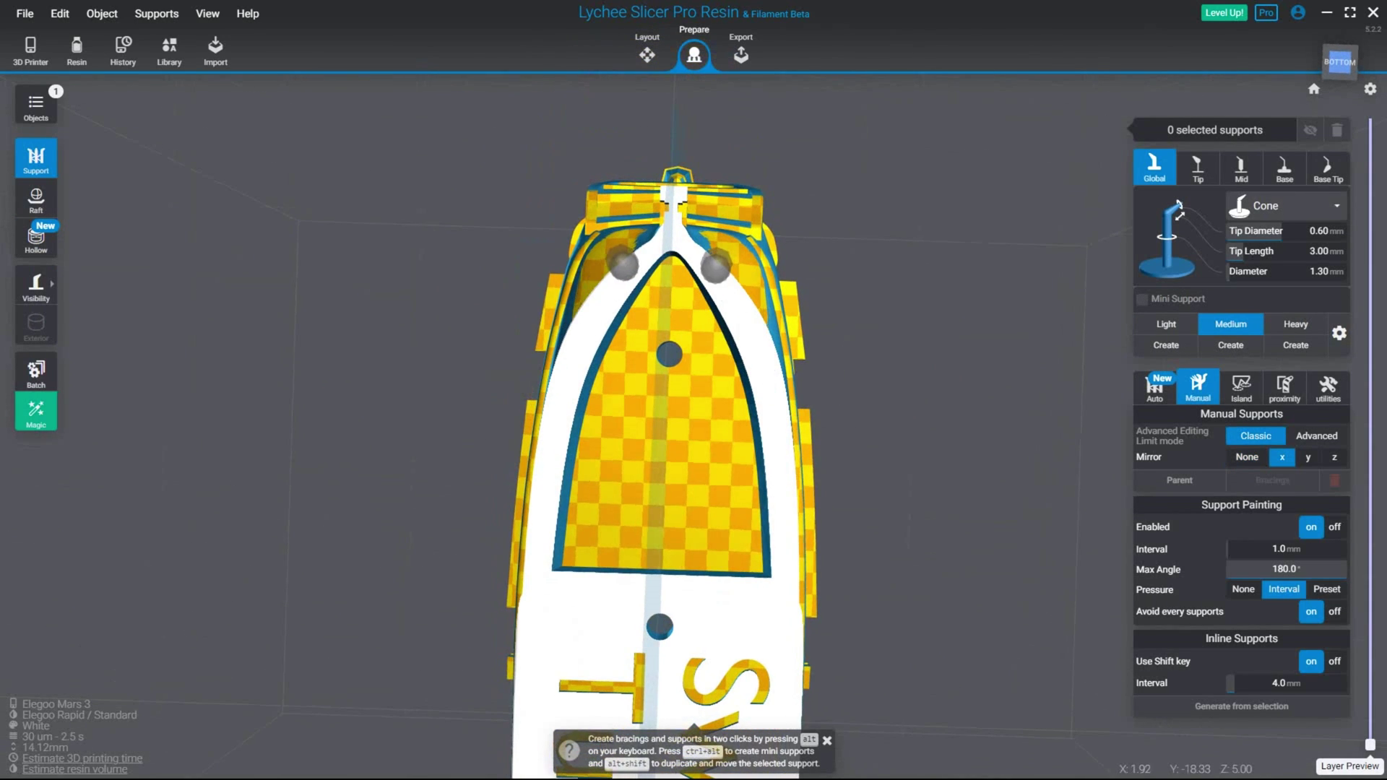
scroll(708, 275, "up", 2)
scroll(665, 390, "up", 3)
left_click(717, 330)
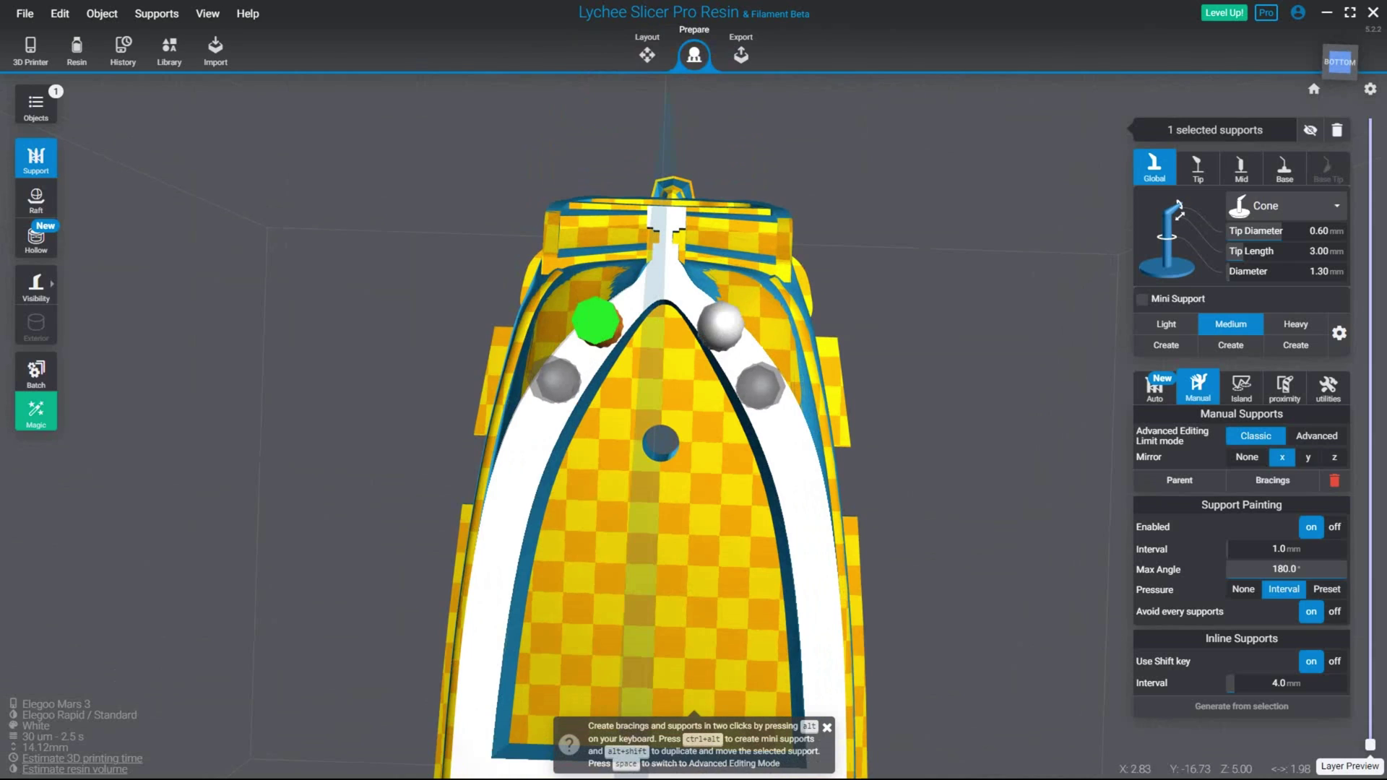
left_click(768, 399)
middle_click_drag(769, 399, 693, 204)
left_click(717, 291)
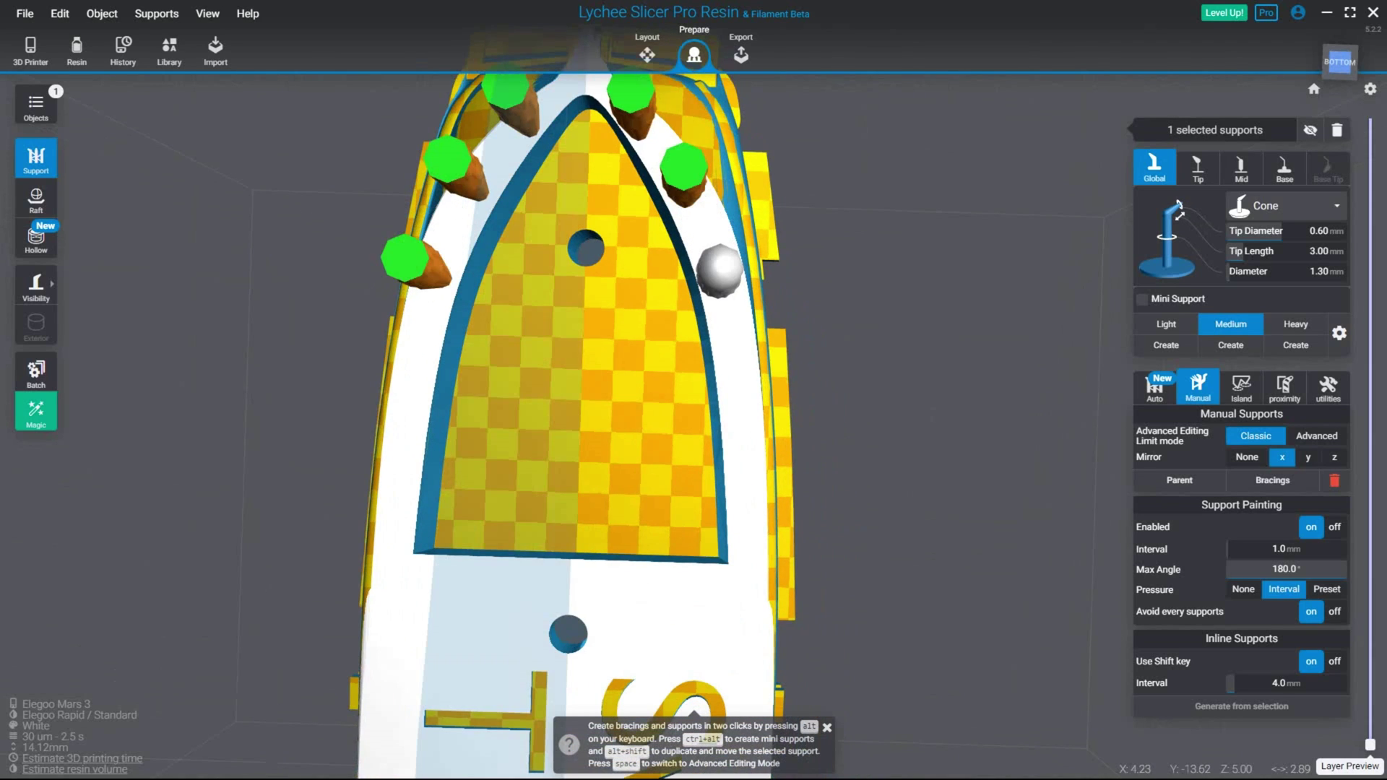
left_click(736, 370)
middle_click_drag(736, 370, 725, 217)
left_click(735, 315)
middle_click_drag(735, 315, 719, 179)
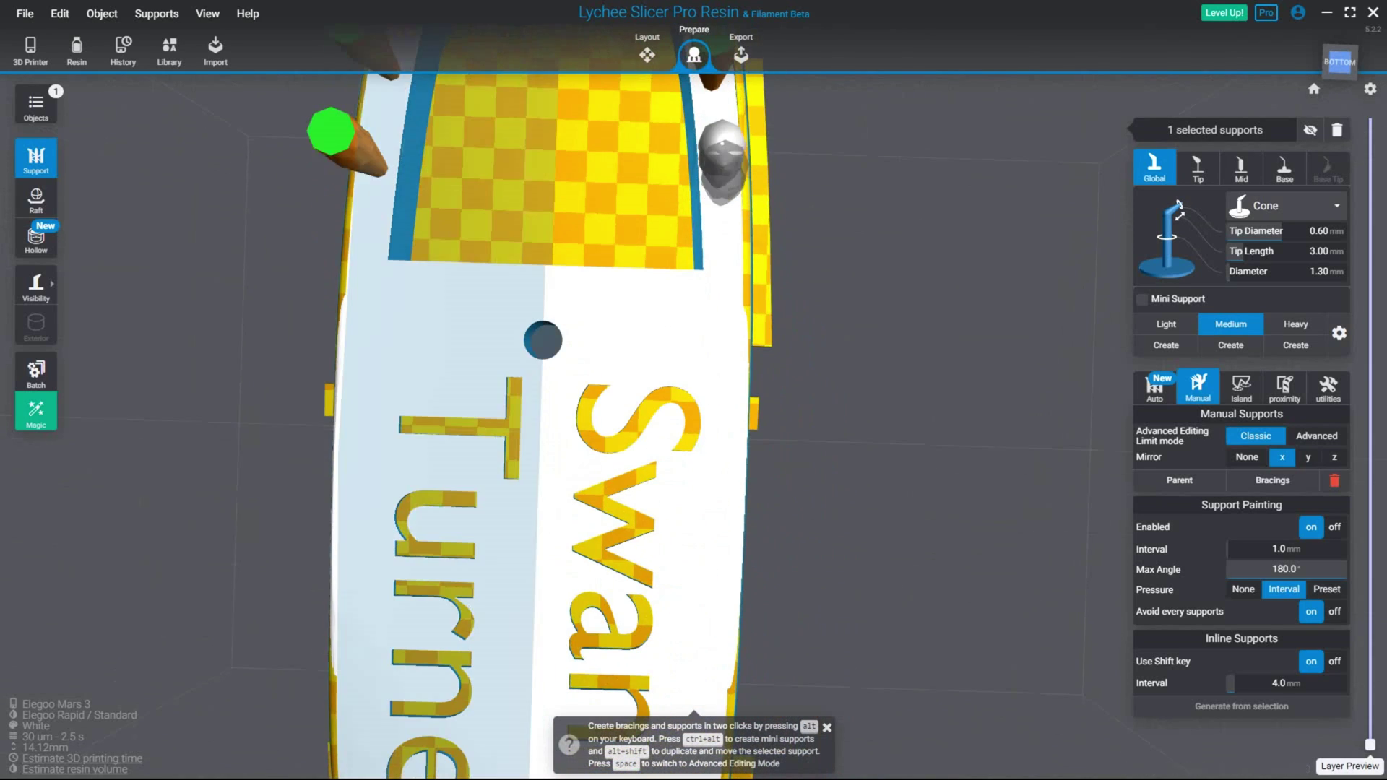
Continue the mirrored Medium supports along both hull underside edges beside the Swan and Turner lettering.
left_click(722, 303)
middle_click_drag(722, 303, 712, 196)
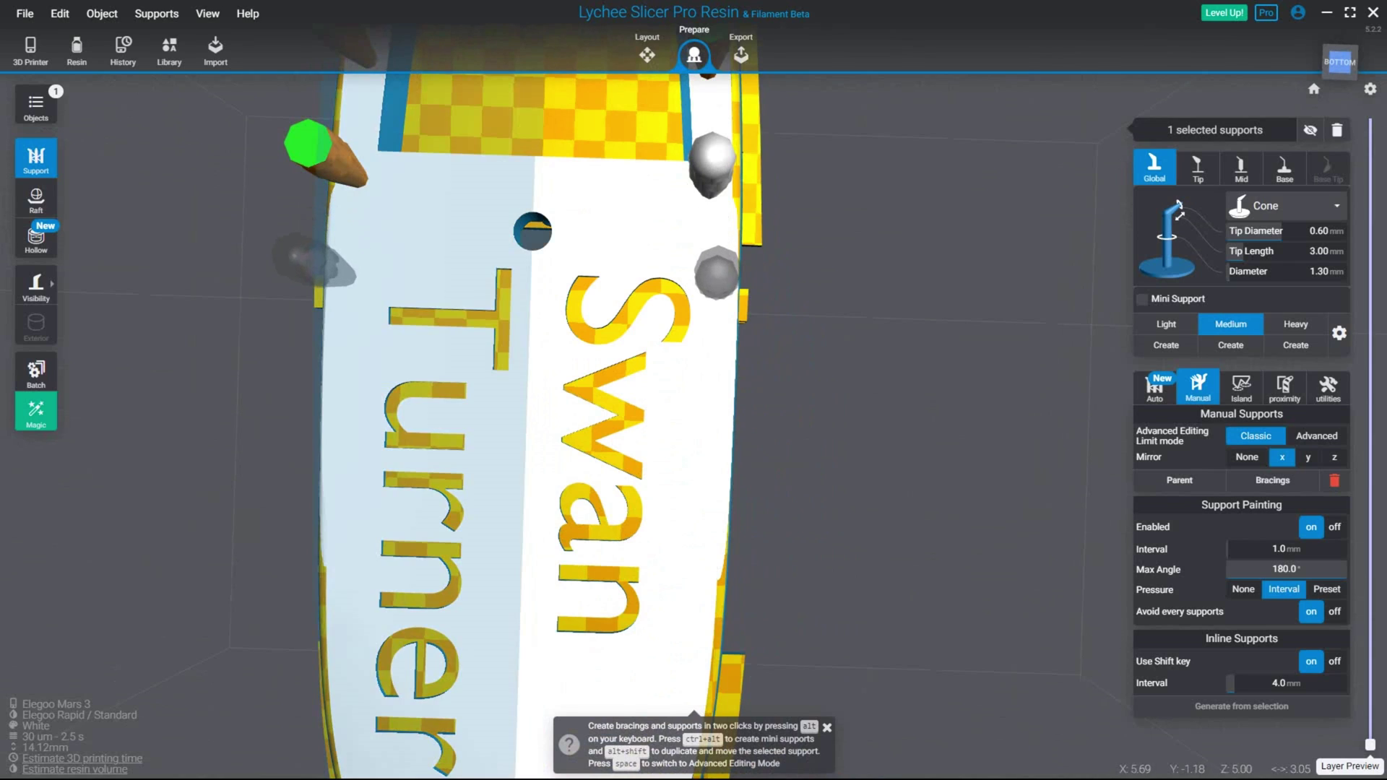
left_click(715, 294)
middle_click_drag(716, 294, 724, 186)
left_click(724, 286)
scroll(726, 289, "up", 1)
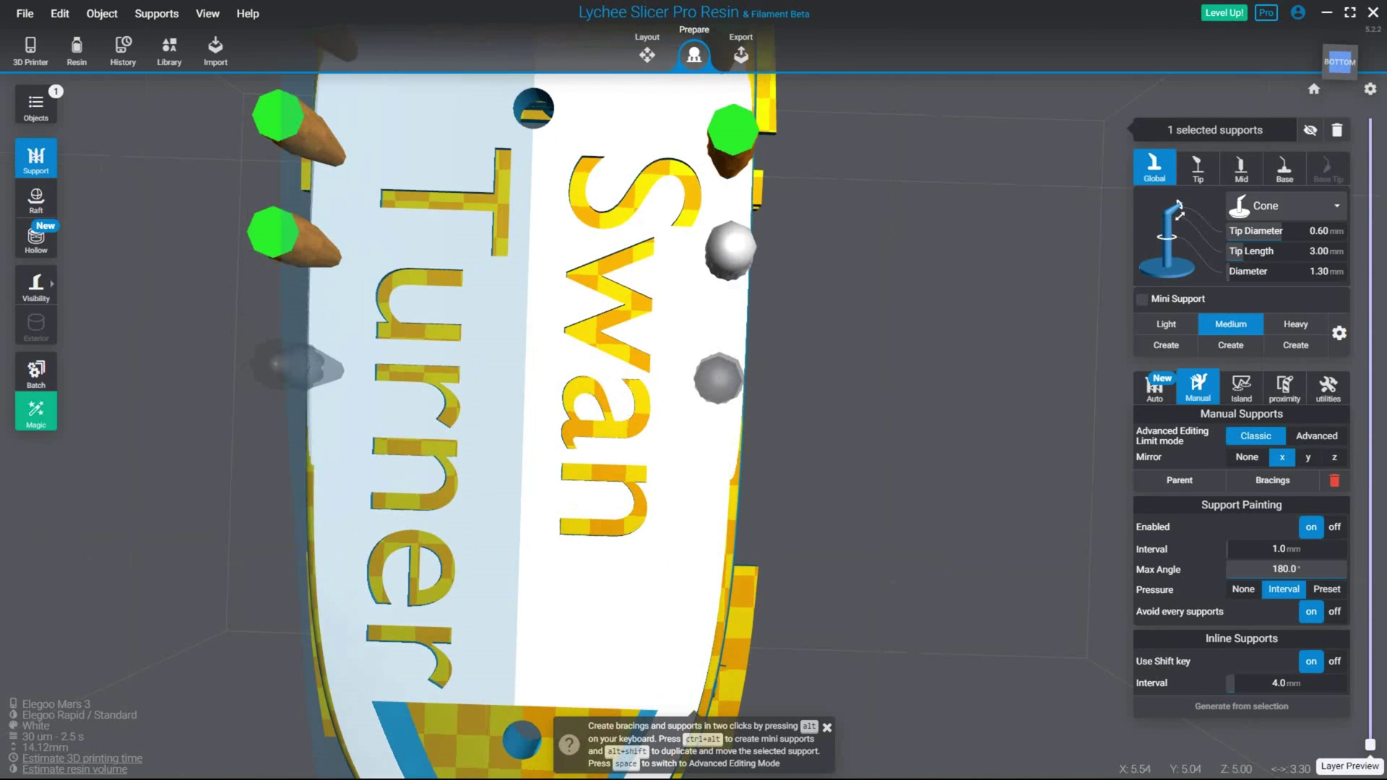
left_click(296, 347)
right_click_drag(296, 347, 310, 282)
left_click(325, 302)
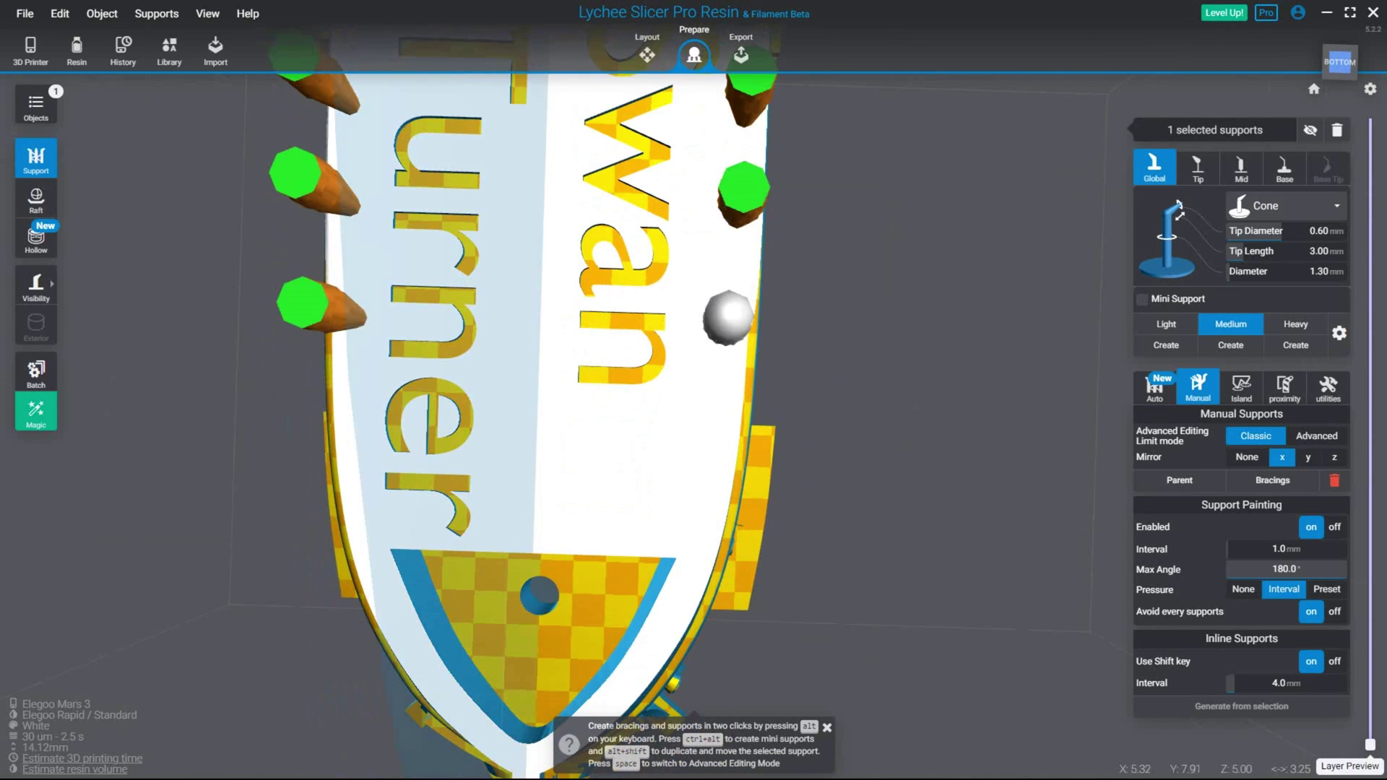
Continue the mirrored Medium supports around the small triangular recess toward the bow, and clear the support selection.
right_click_drag(309, 403, 347, 379)
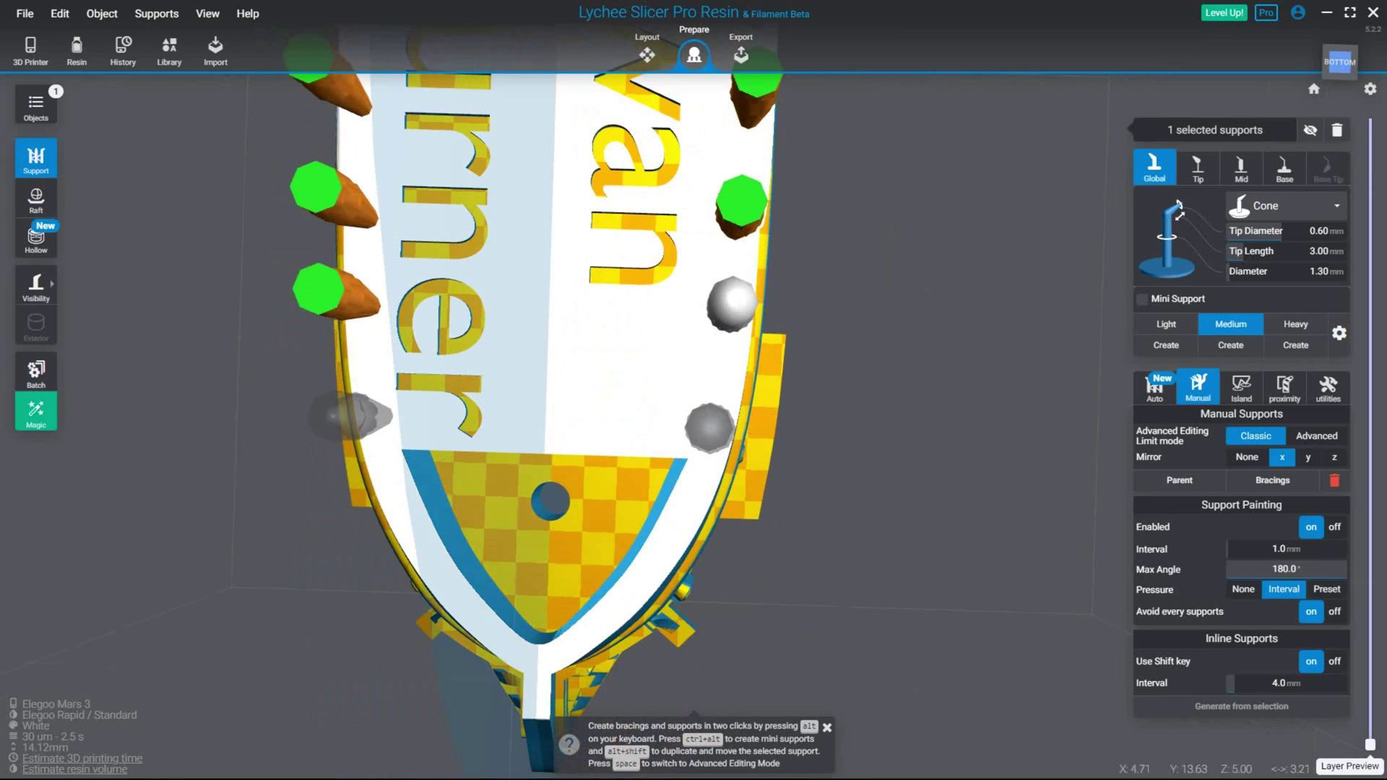
left_click(711, 434)
middle_click_drag(711, 435, 734, 324)
left_click(694, 436)
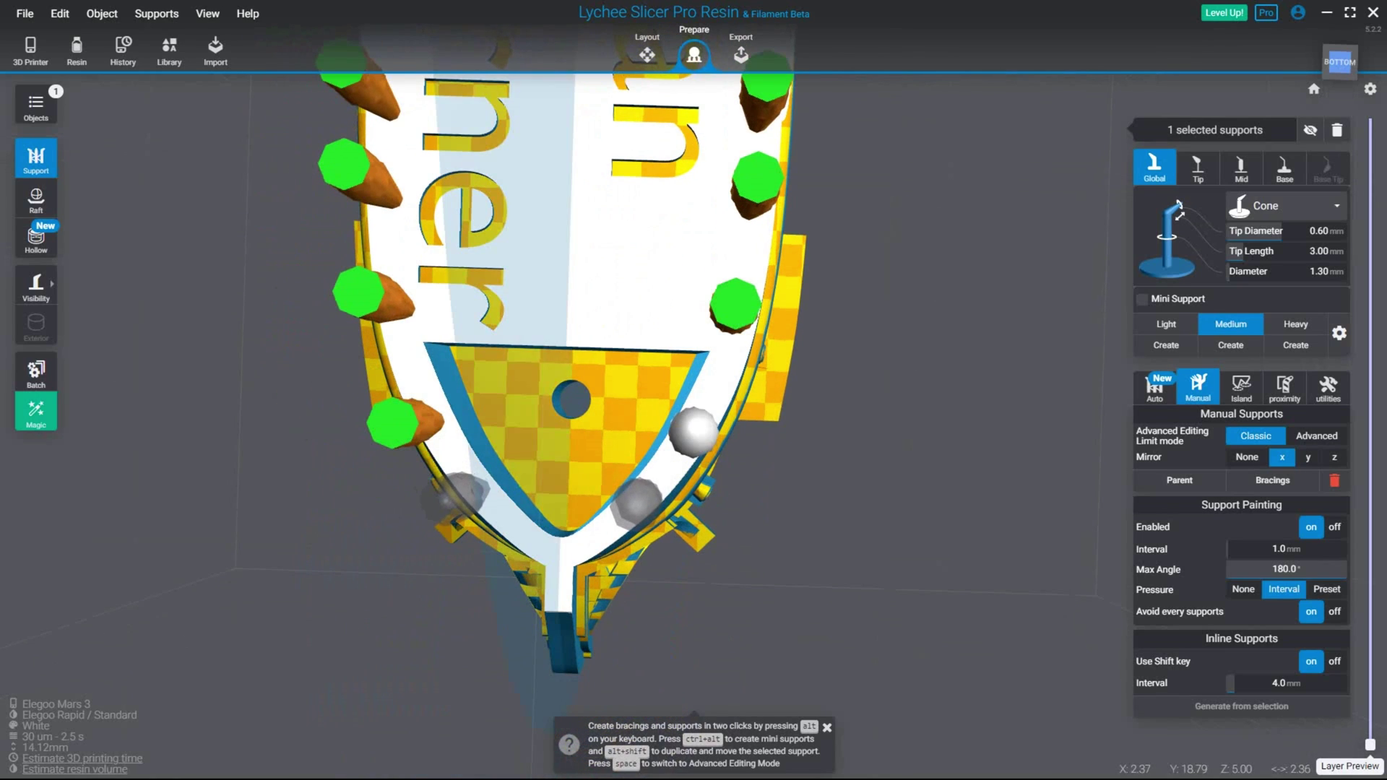
left_click(644, 496)
middle_click_drag(643, 495, 732, 403)
left_click(939, 369)
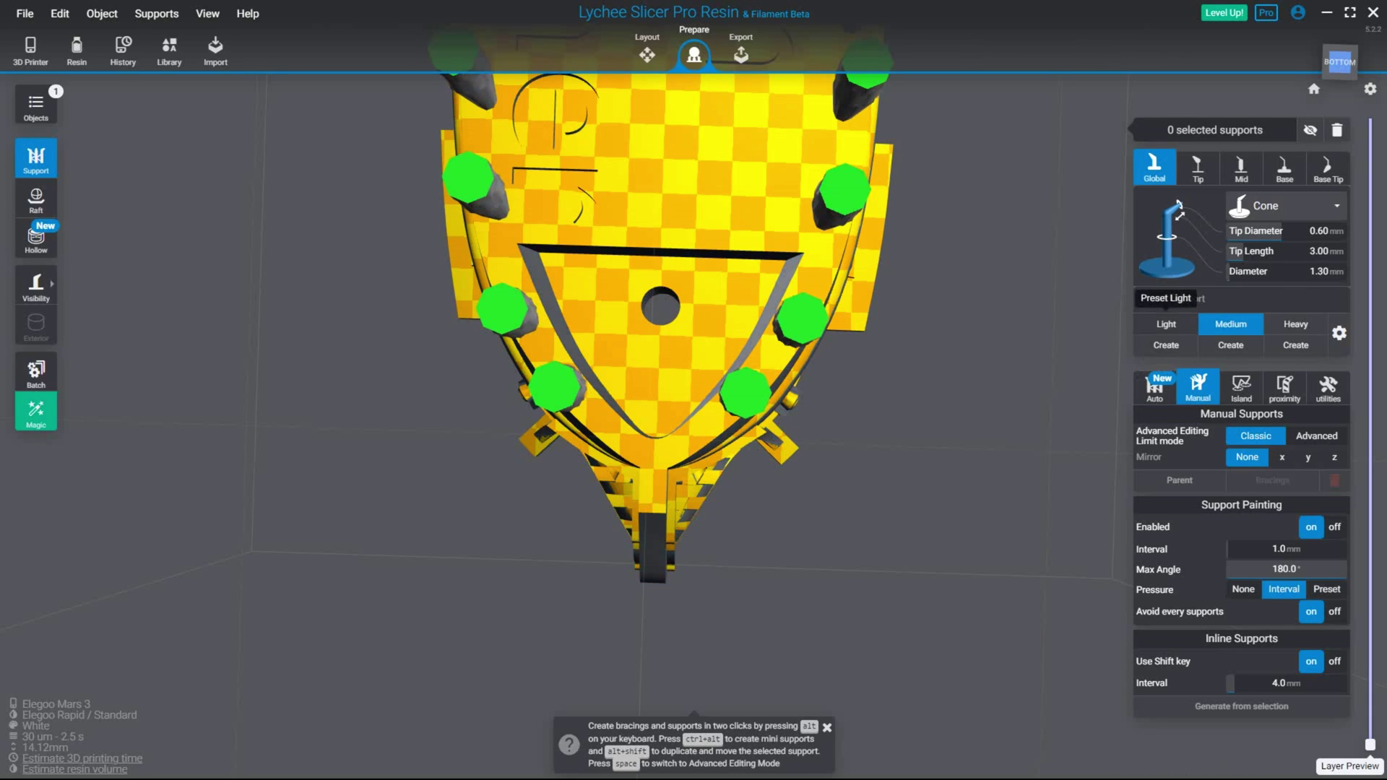
Add Light supports at the bow: two along the centreline and a mirrored pair on the rim beside the recess tip.
left_click(1166, 323)
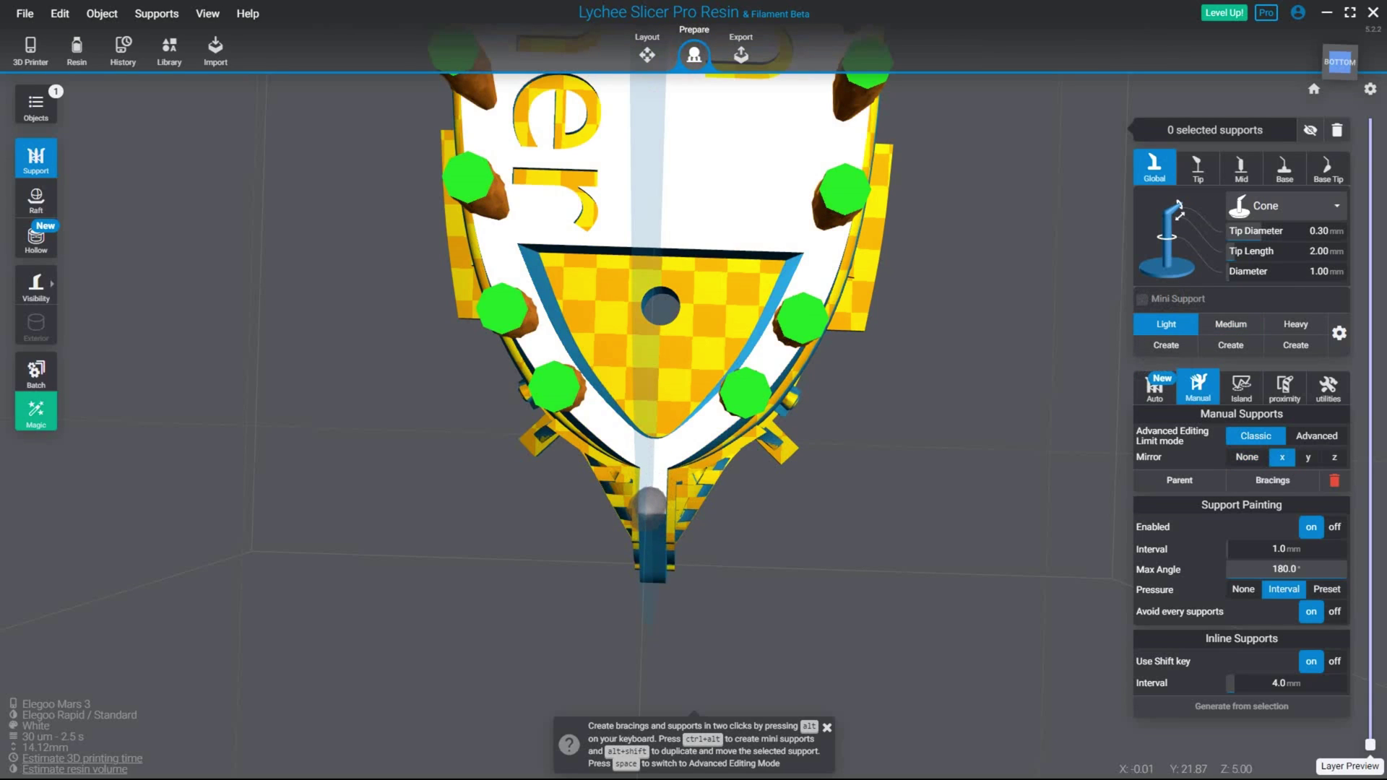
left_click(652, 500)
left_click(653, 457)
left_click(704, 426)
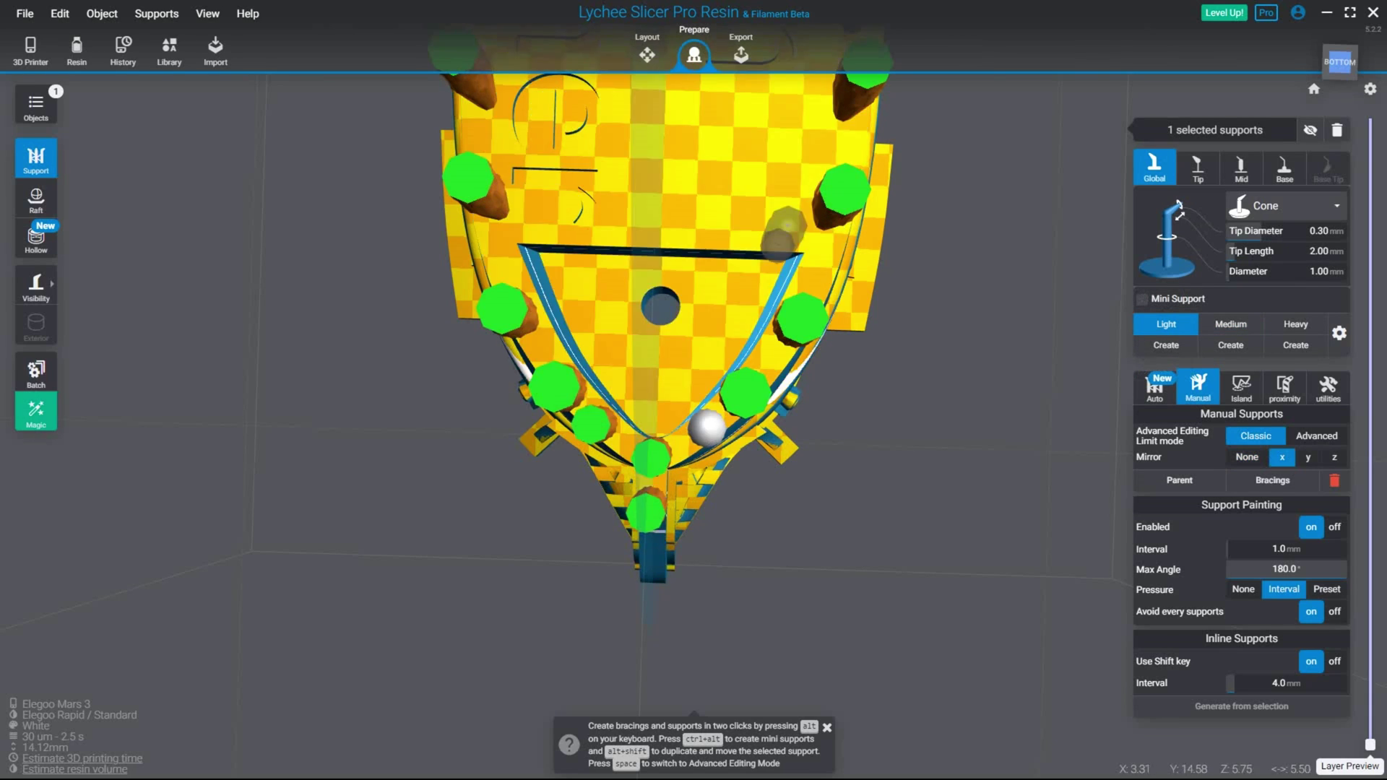
Place a Light support on the hull centreline at the stern, just ahead of the large recess's point.
scroll(707, 428, "down", 3)
middle_click_drag(766, 130, 787, 564)
middle_click_drag(766, 188, 766, 697)
scroll(661, 328, "up", 3)
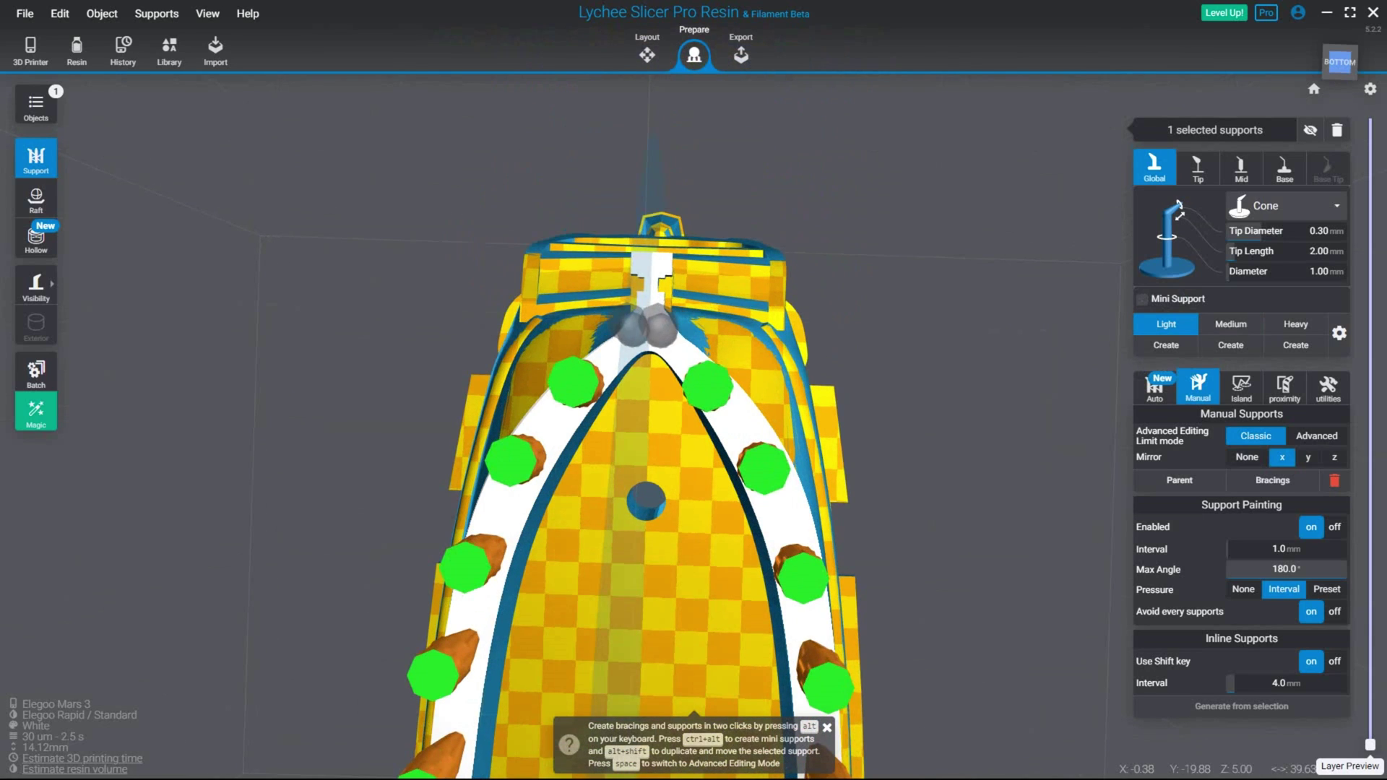
left_click(647, 326)
middle_click_drag(648, 326, 706, 461)
scroll(694, 390, "up", 5)
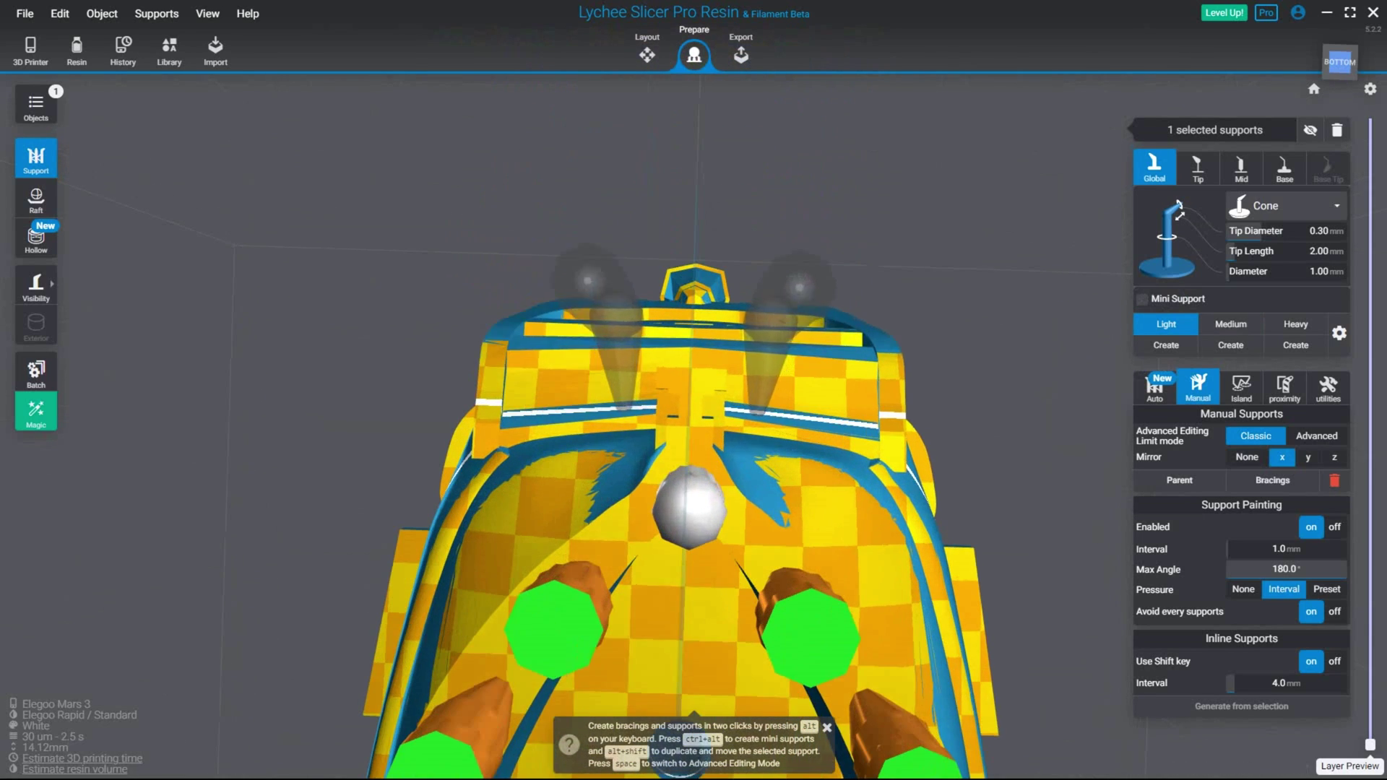
Add a centreline support under the sternpost with a 0.20 mm tip diameter, and clear the selection.
scroll(678, 388, "up", 1)
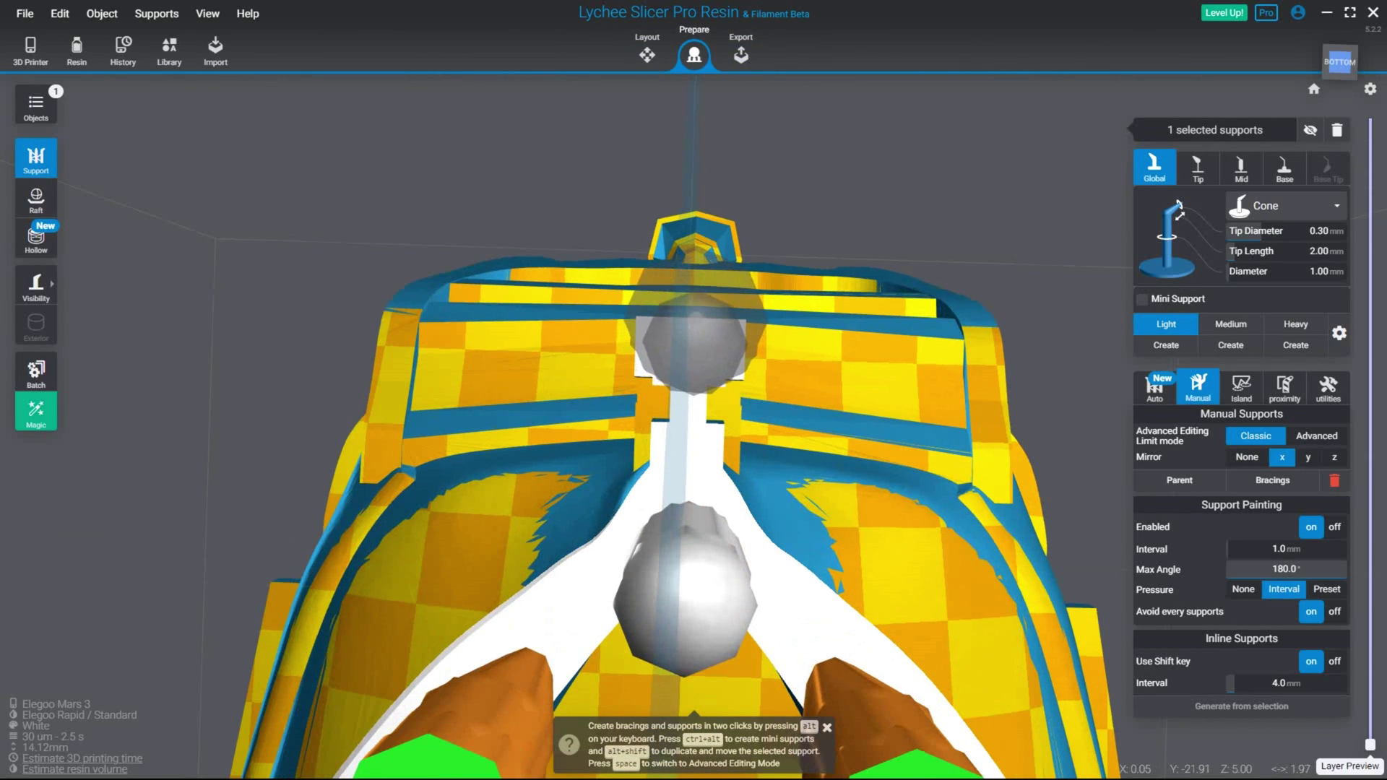
middle_click_drag(712, 339, 775, 480)
scroll(759, 499, "up", 2)
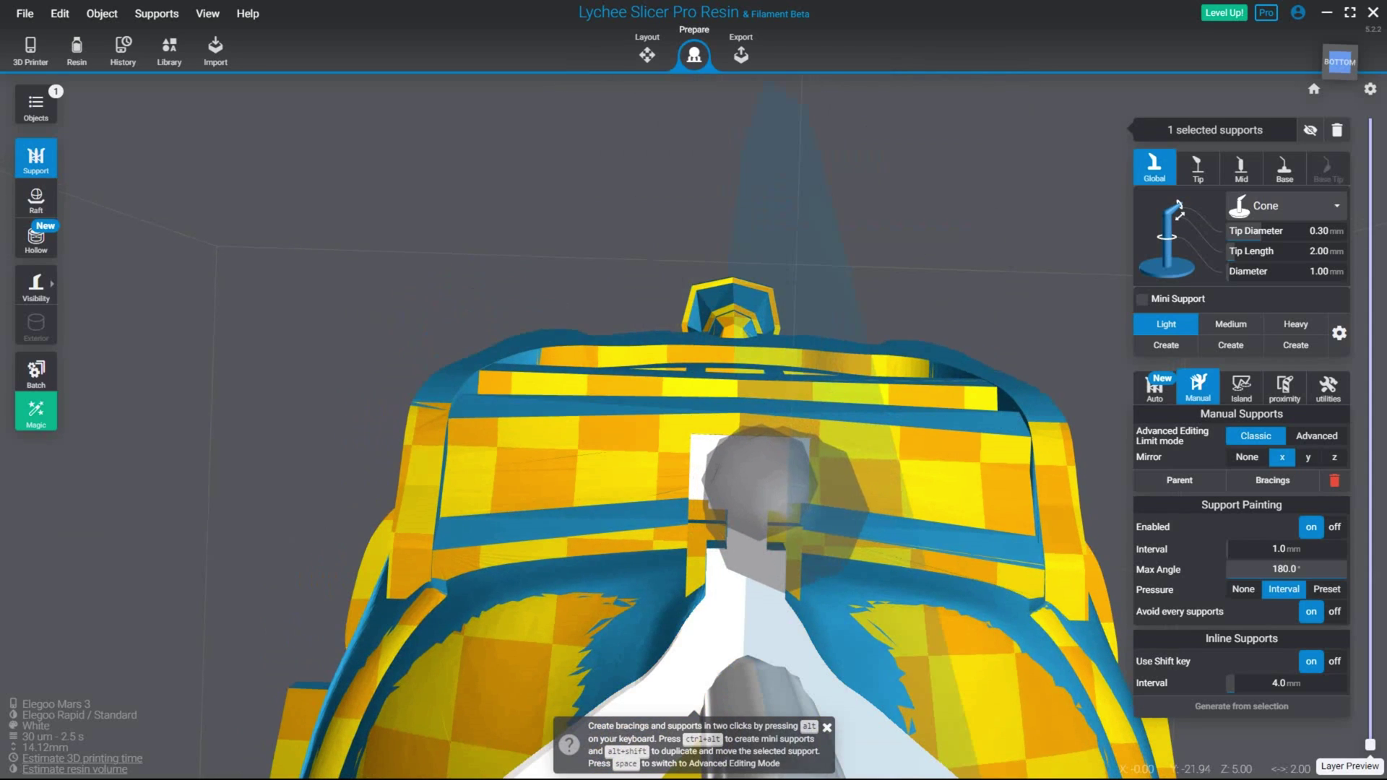
right_click_drag(766, 481, 759, 531)
middle_click_drag(752, 542, 738, 318)
right_click_drag(730, 361, 693, 462)
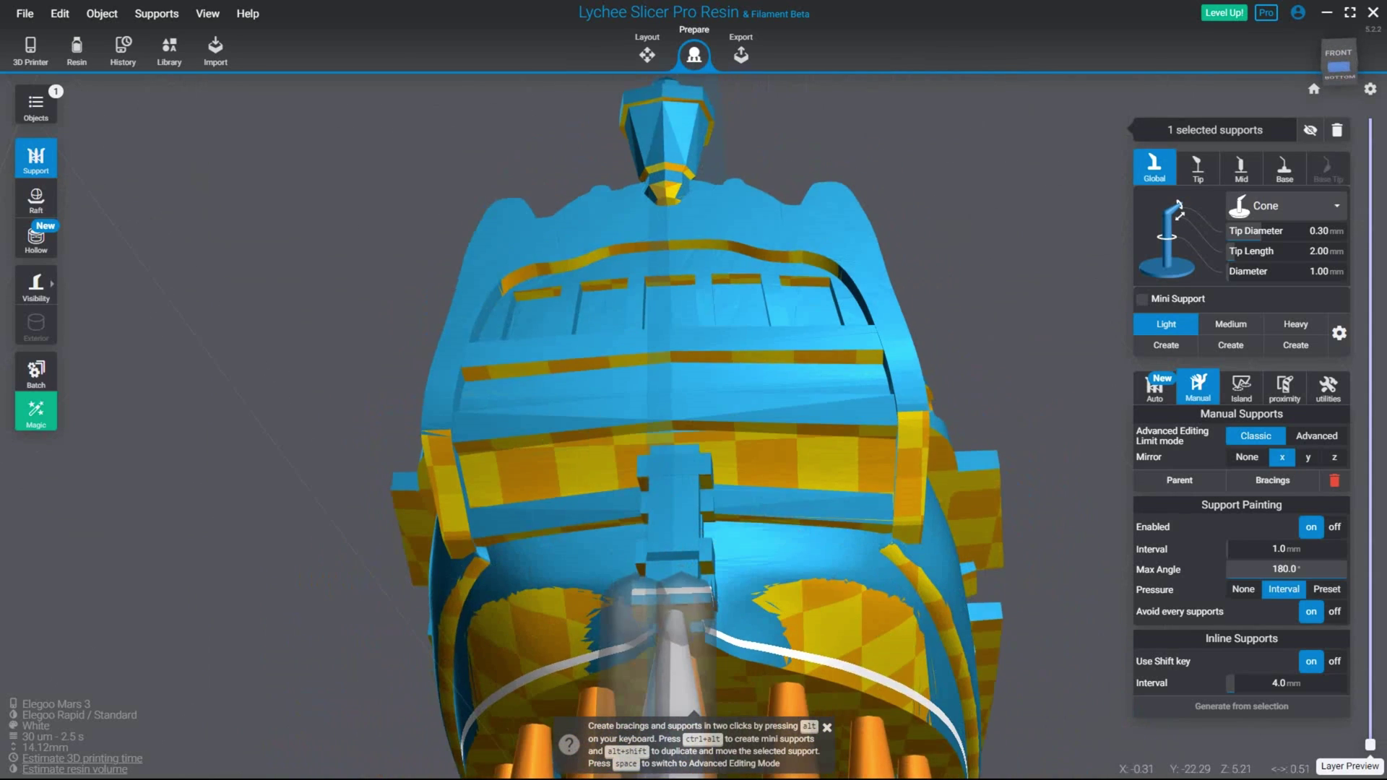
middle_click_drag(668, 599, 668, 420)
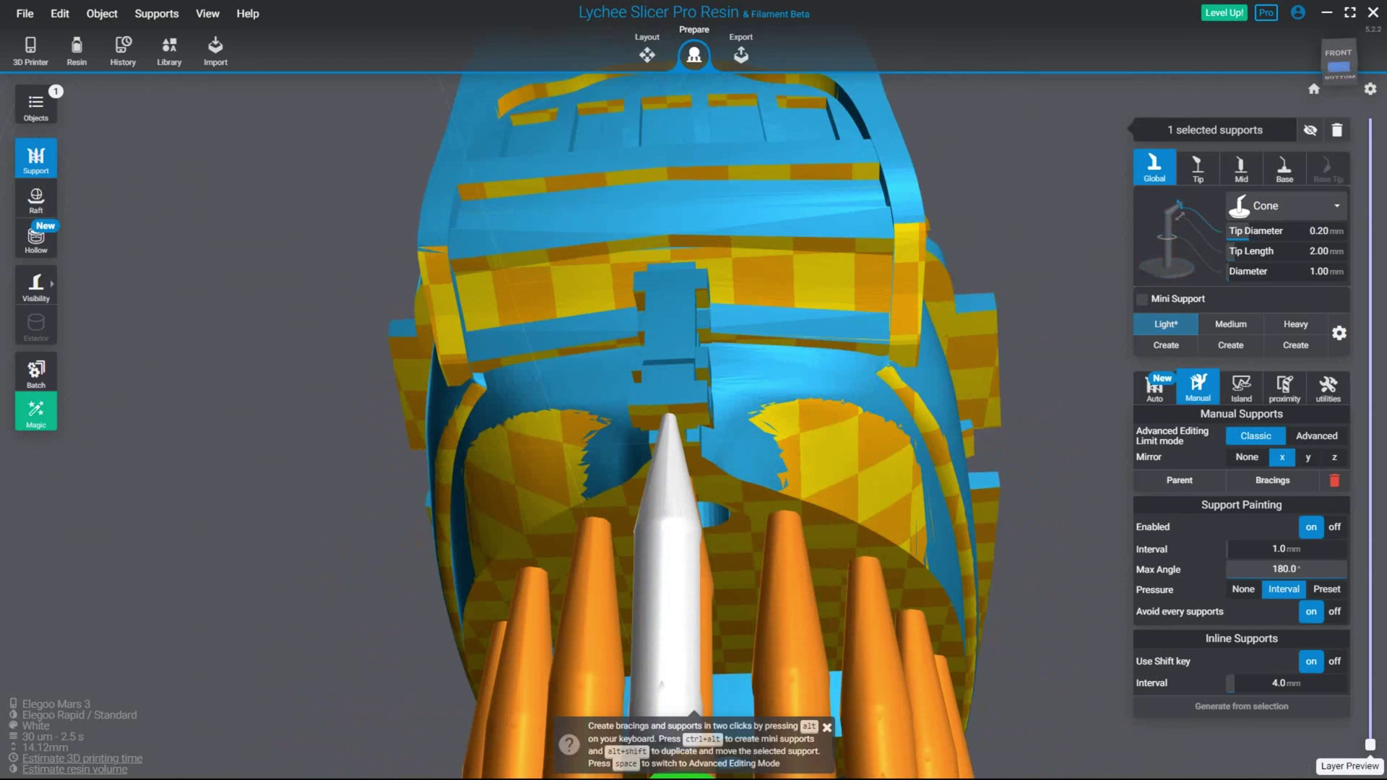
key("Escape")
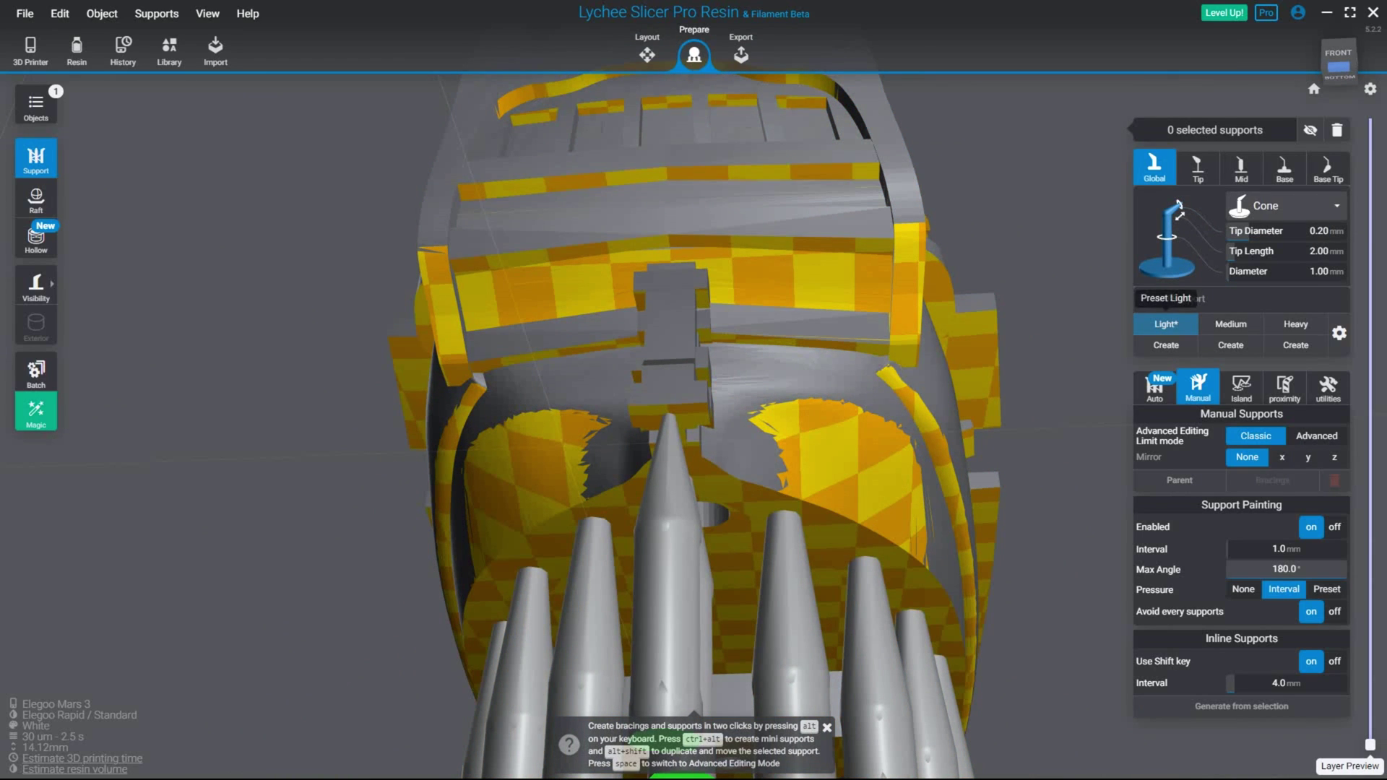
Restore the Light preset and place mirrored Light supports on the stern's lower corners and transom sides.
left_click(1166, 324)
middle_click_drag(907, 289, 862, 290)
left_click(861, 268)
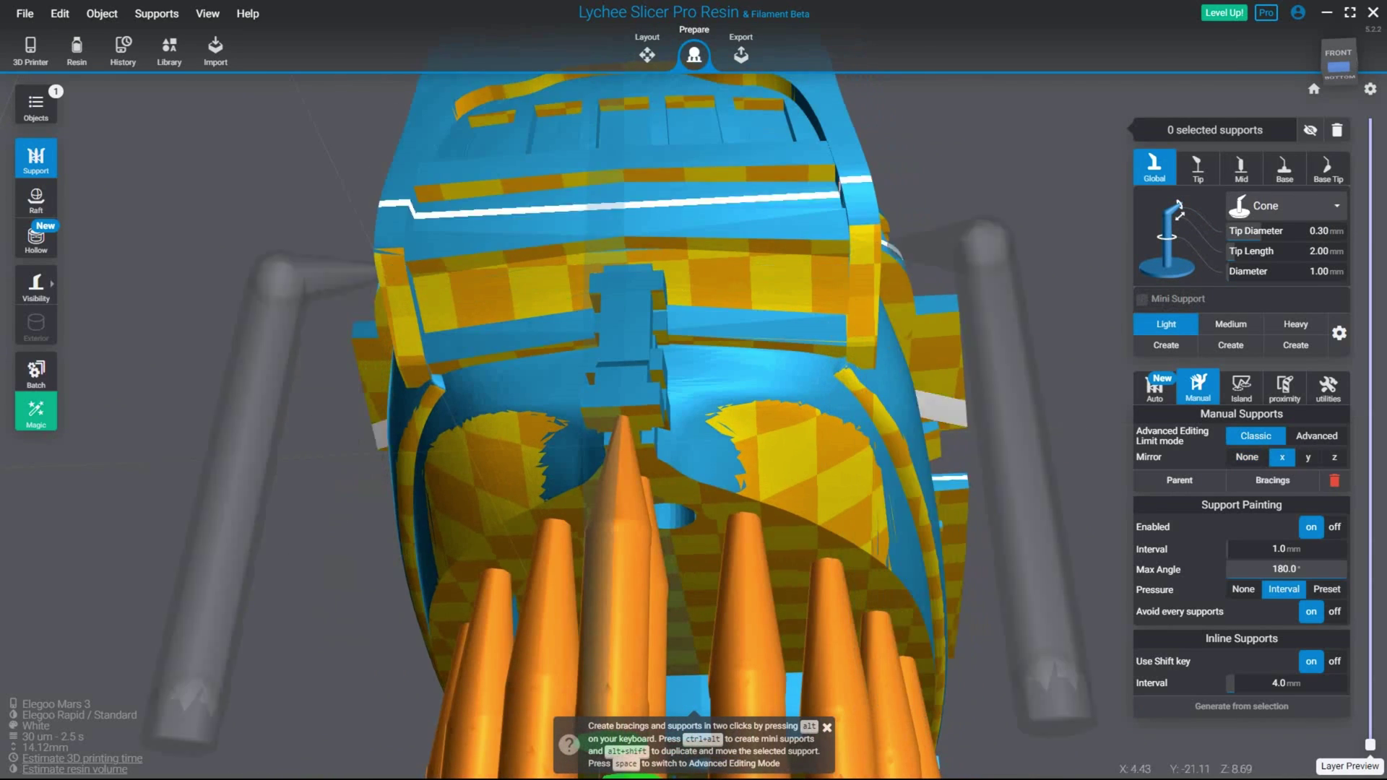
right_click_drag(852, 289, 763, 249)
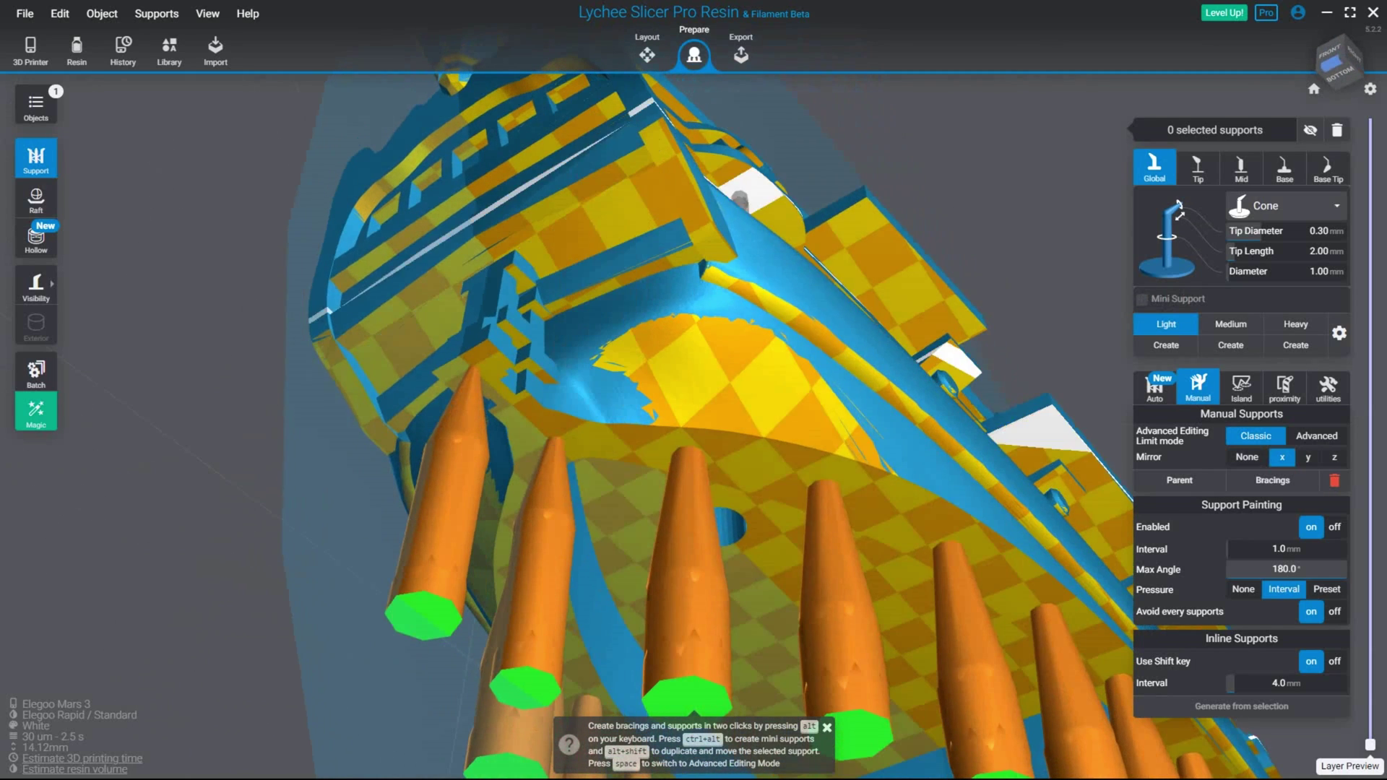
left_click(708, 236)
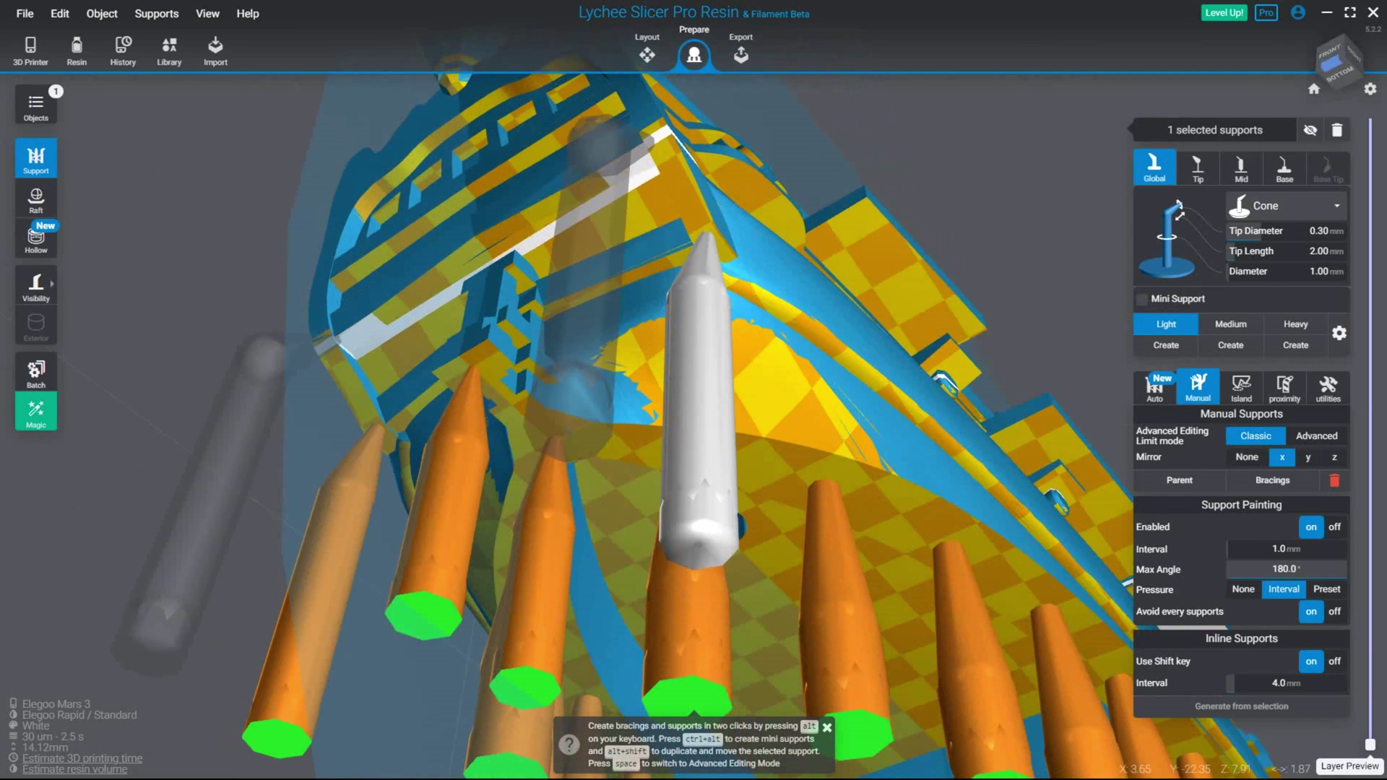
left_click(662, 132)
right_click_drag(519, 223, 598, 230)
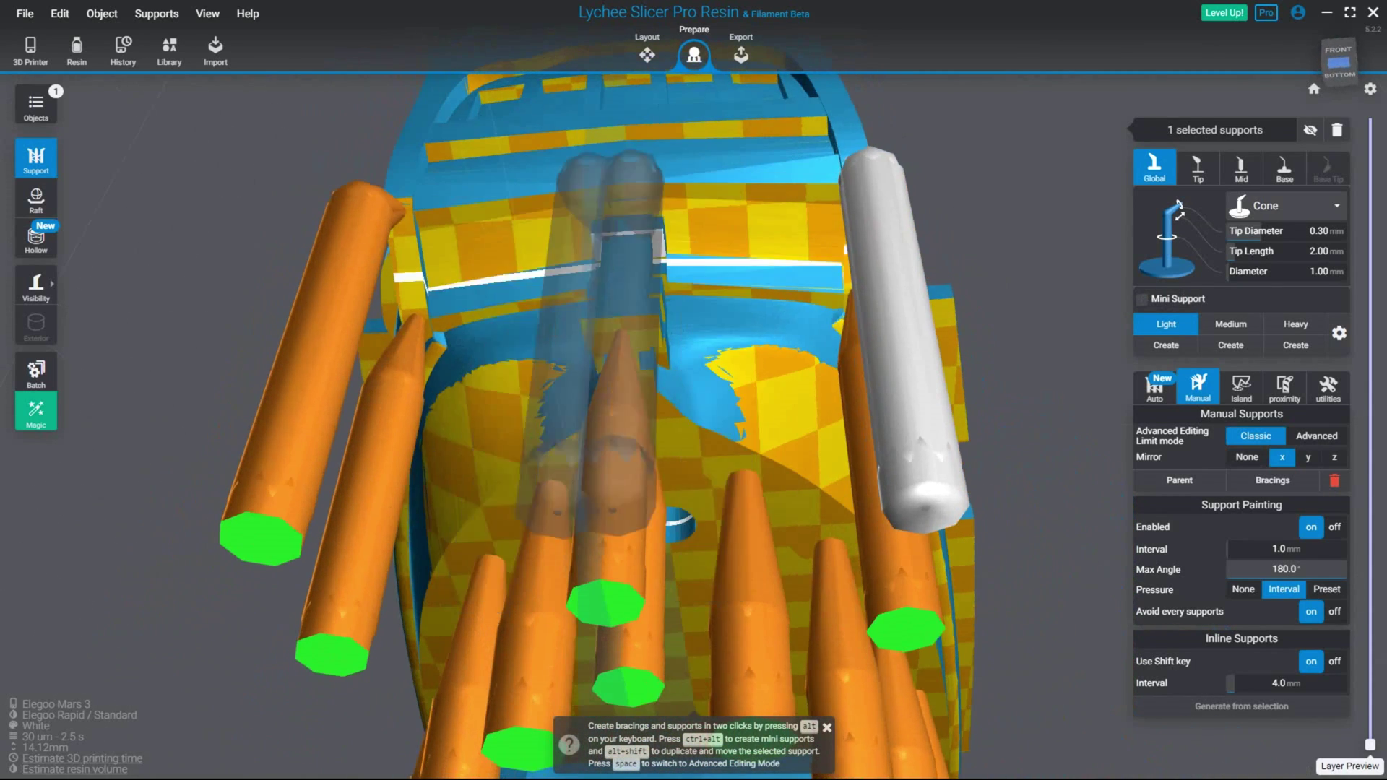
left_click(744, 225)
Place a Light support on the front face of the bow stem.
right_click_drag(745, 225, 506, 166)
middle_click_drag(867, 188, 542, 325)
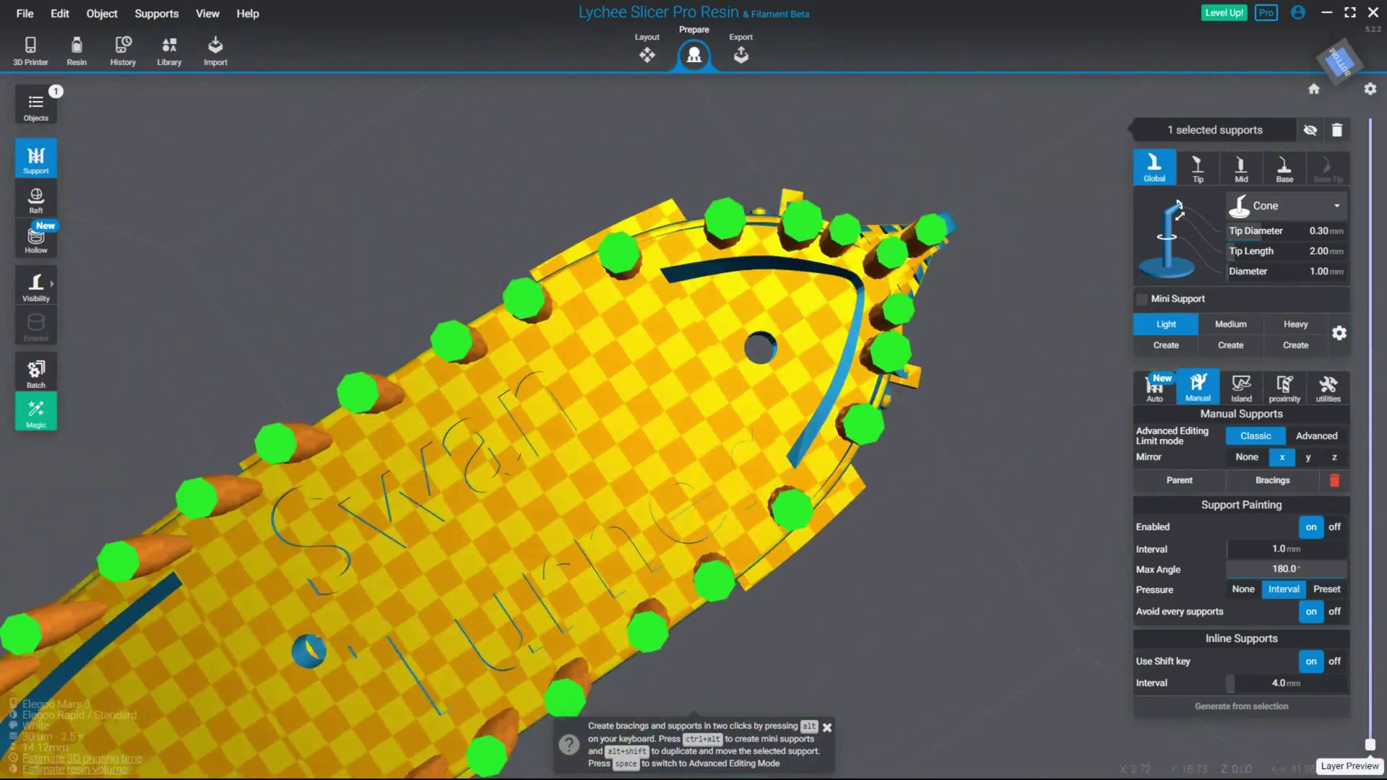
right_click_drag(794, 216, 722, 347)
scroll(709, 340, "up", 2)
scroll(751, 303, "up", 2)
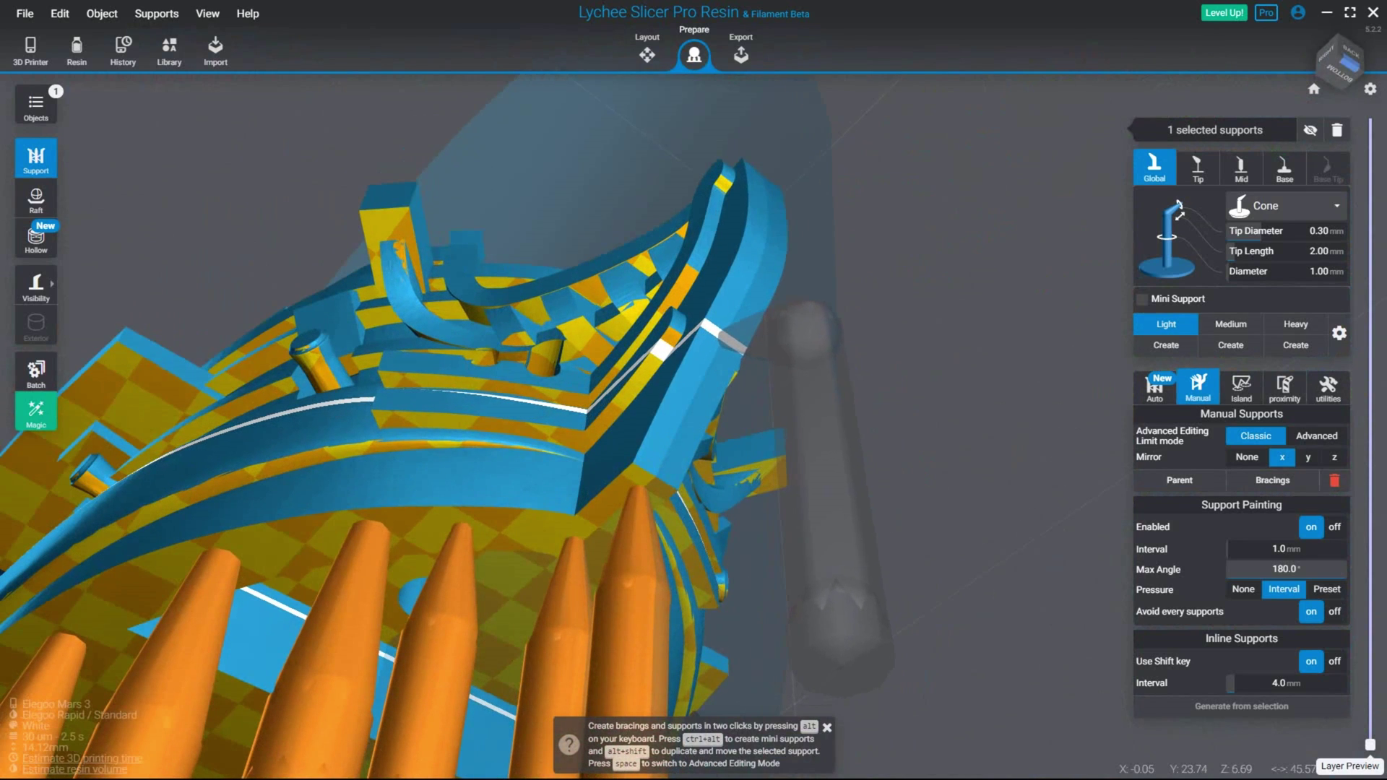
left_click(726, 337)
right_click_drag(726, 337, 730, 321)
right_click_drag(650, 361, 693, 441)
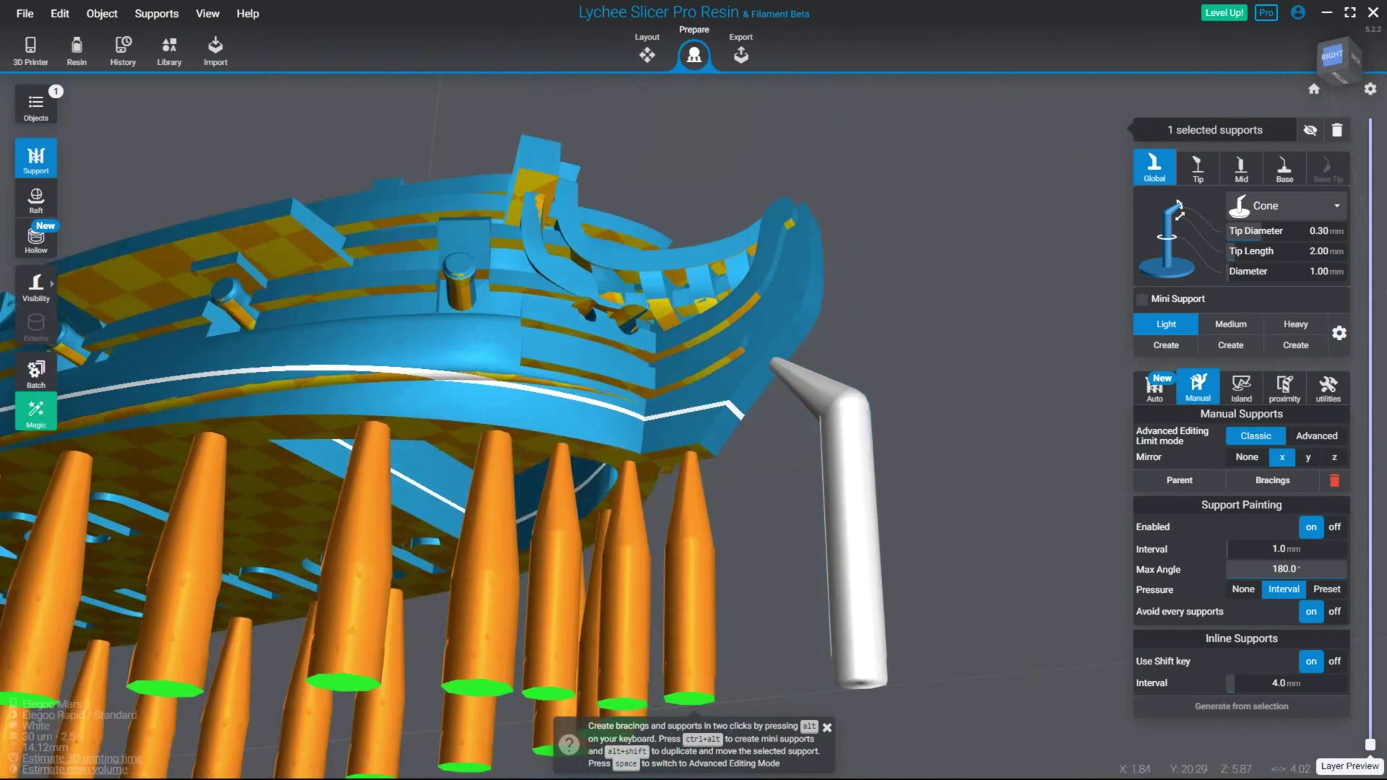
scroll(571, 354, "down", 3)
right_click_drag(570, 354, 629, 365)
scroll(629, 365, "down", 2)
scroll(650, 354, "up", 3)
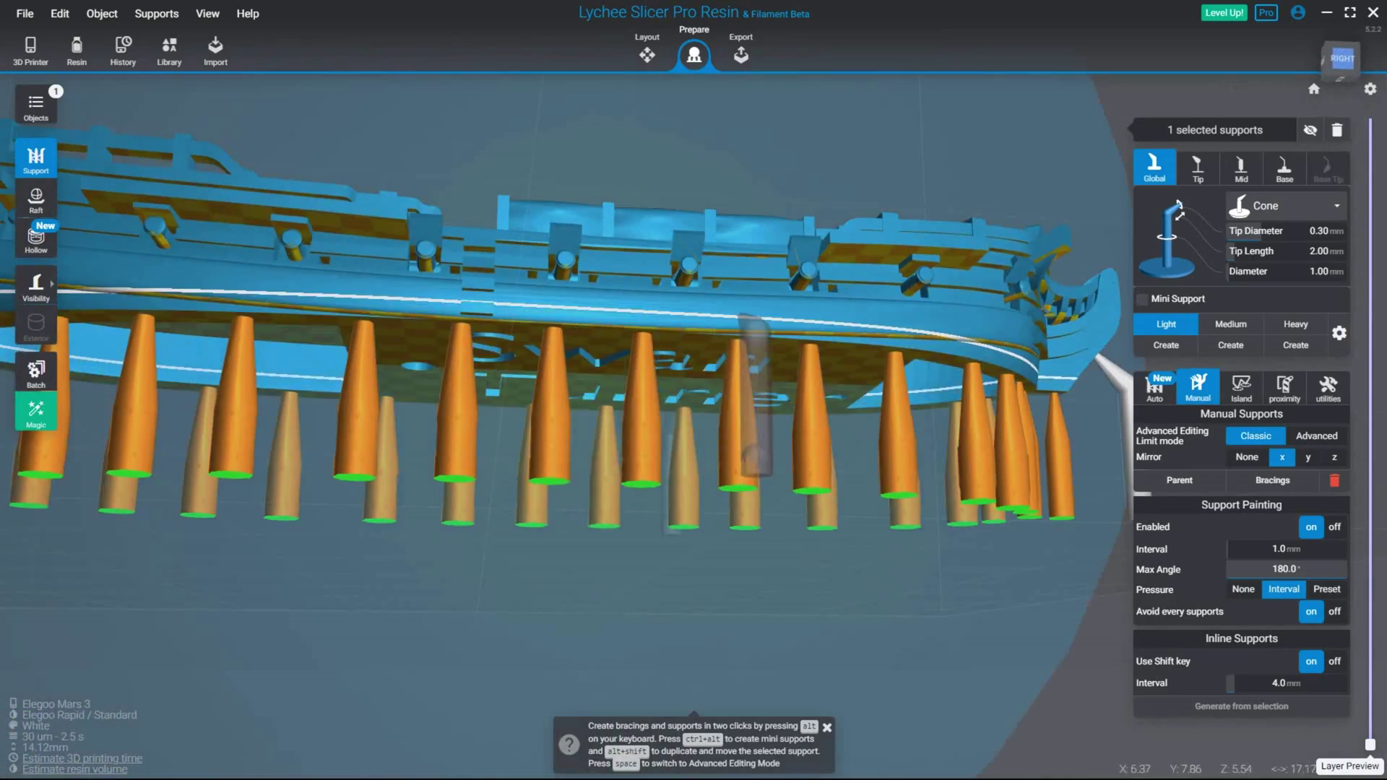
Examine the support coverage along the hull's underside and inside the large stern recess.
mouse_move(755, 325)
right_mouse_down()
mouse_move(679, 181)
mouse_move(756, 329)
right_mouse_up()
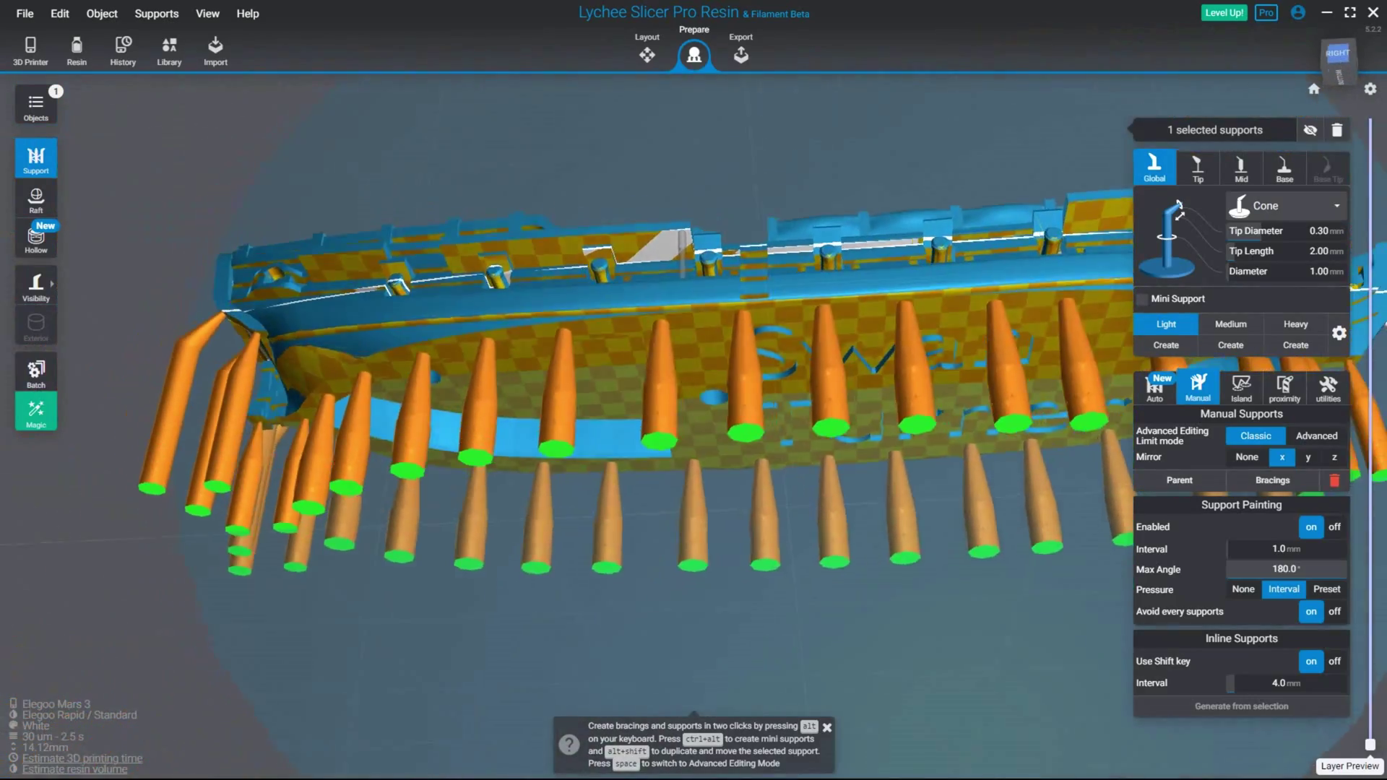
scroll(756, 329, "up", 2)
scroll(700, 273, "up", 2)
right_click_drag(699, 273, 625, 224)
scroll(654, 303, "up", 3)
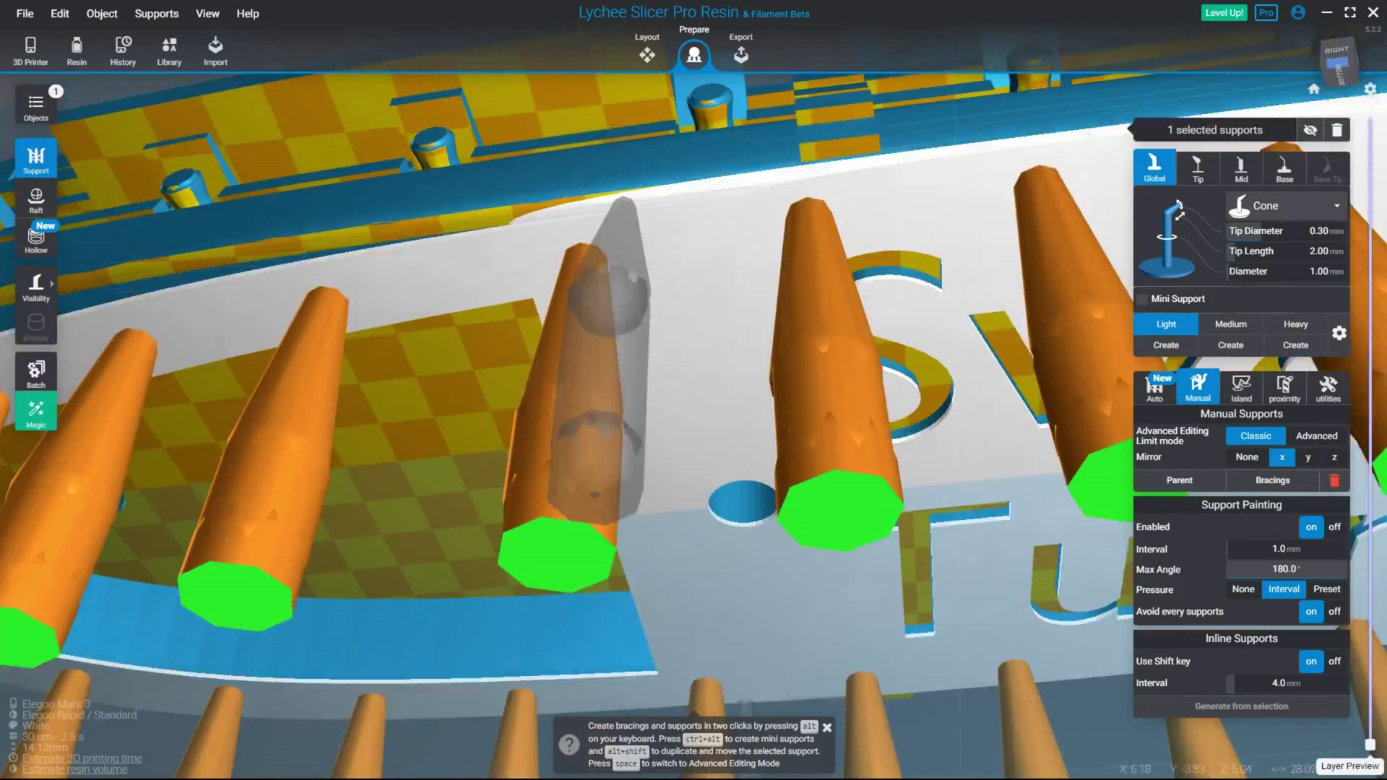
scroll(607, 245, "down", 3)
right_click_drag(571, 332, 499, 304)
scroll(462, 340, "down", 1)
middle_click_drag(325, 405, 619, 226)
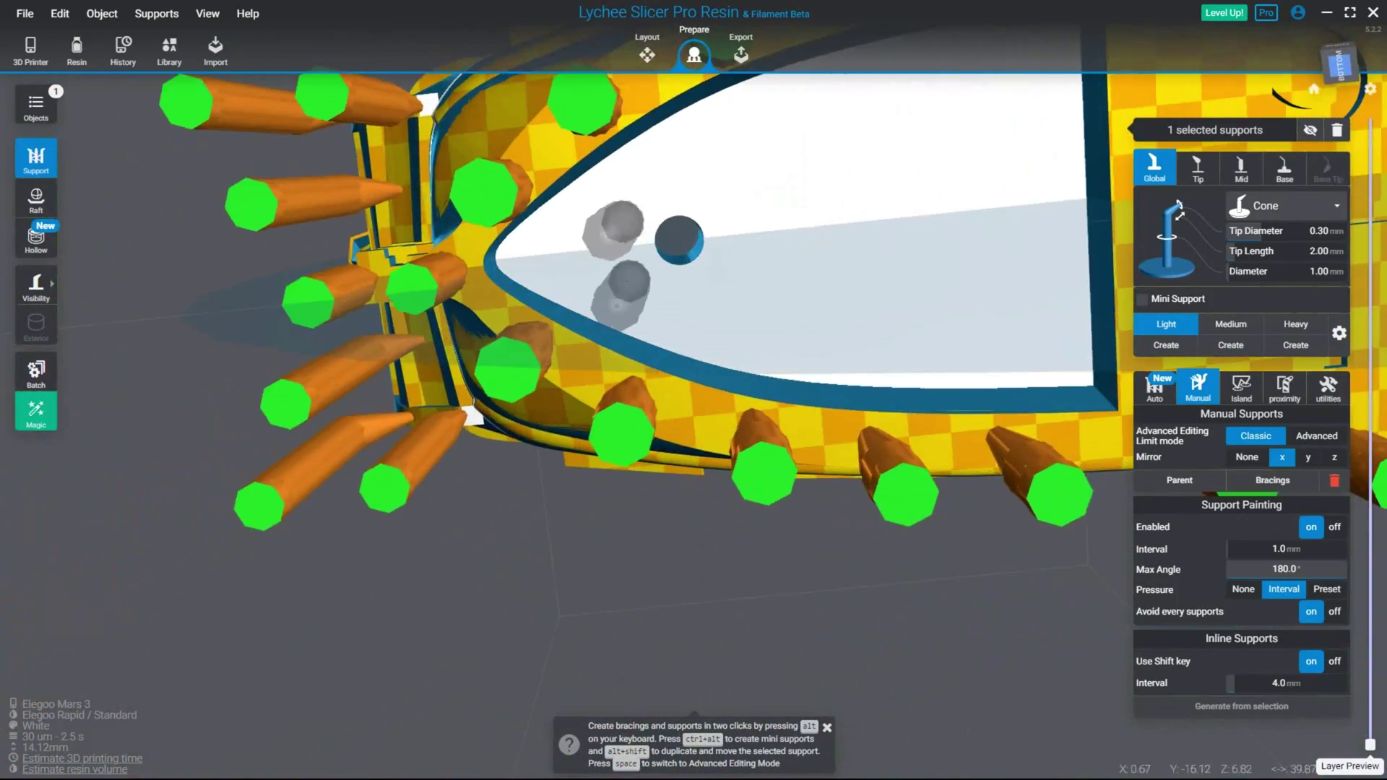
right_click_drag(619, 226, 715, 456)
Examine the supported hull from the side and above, including the gun ports and deck details.
scroll(714, 242, "down", 3)
scroll(694, 394, "down", 2)
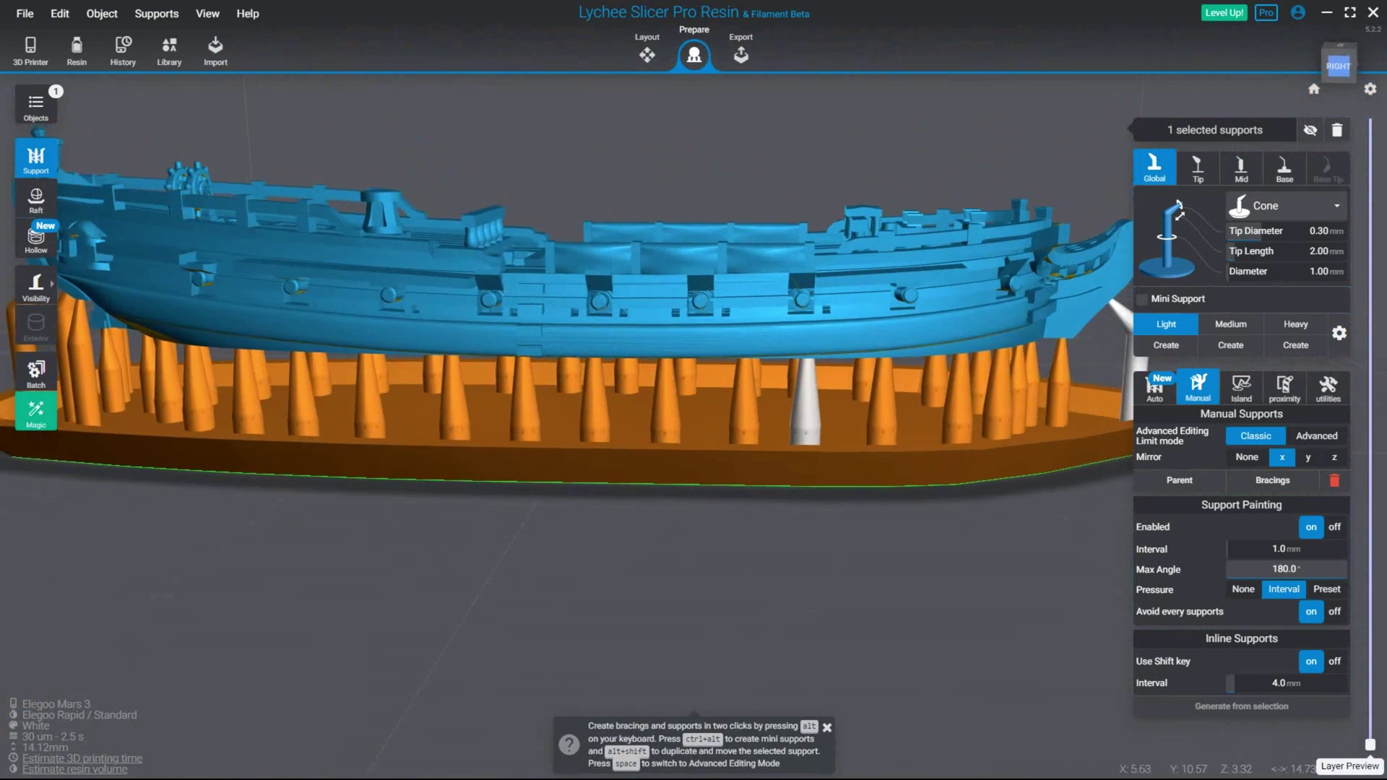
scroll(805, 397, "down", 3)
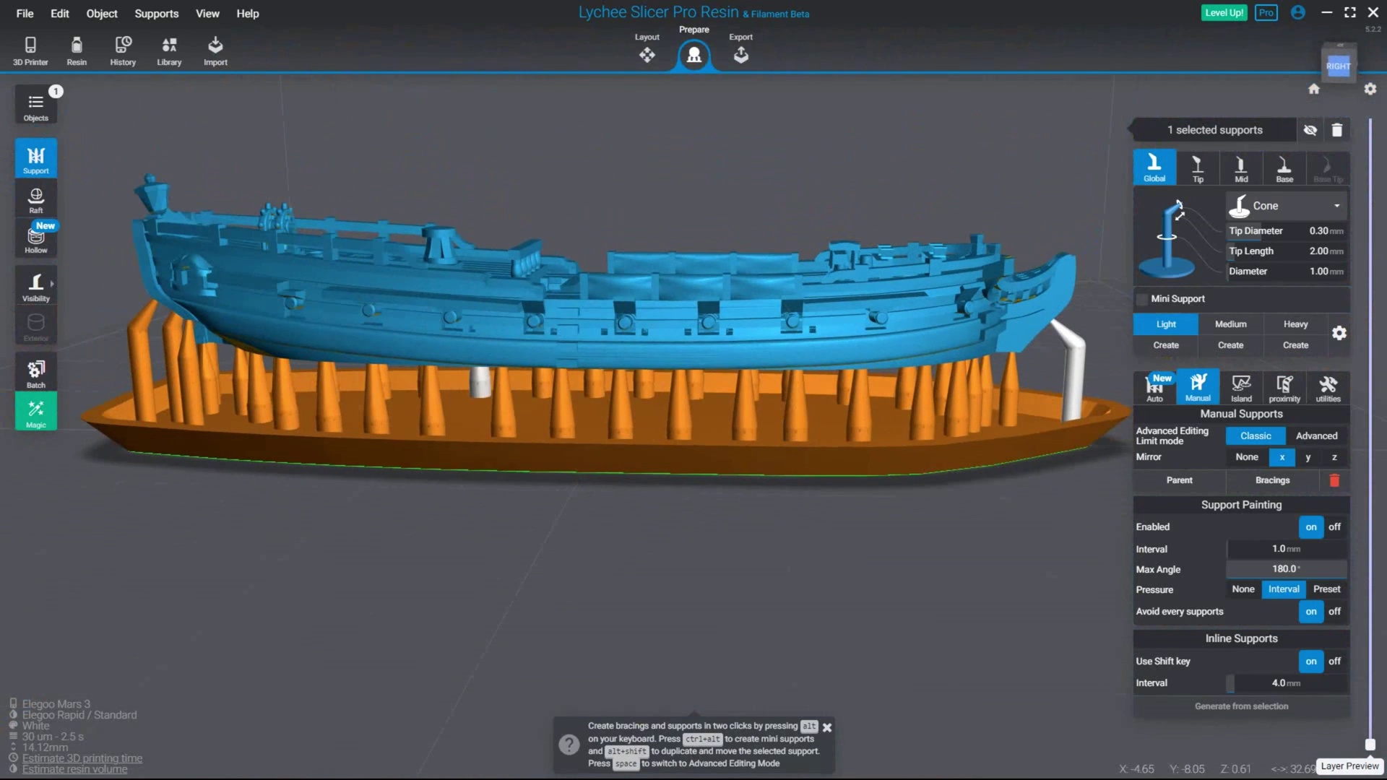
scroll(480, 383, "up", 1)
right_click_drag(491, 391, 621, 437)
scroll(578, 444, "up", 2)
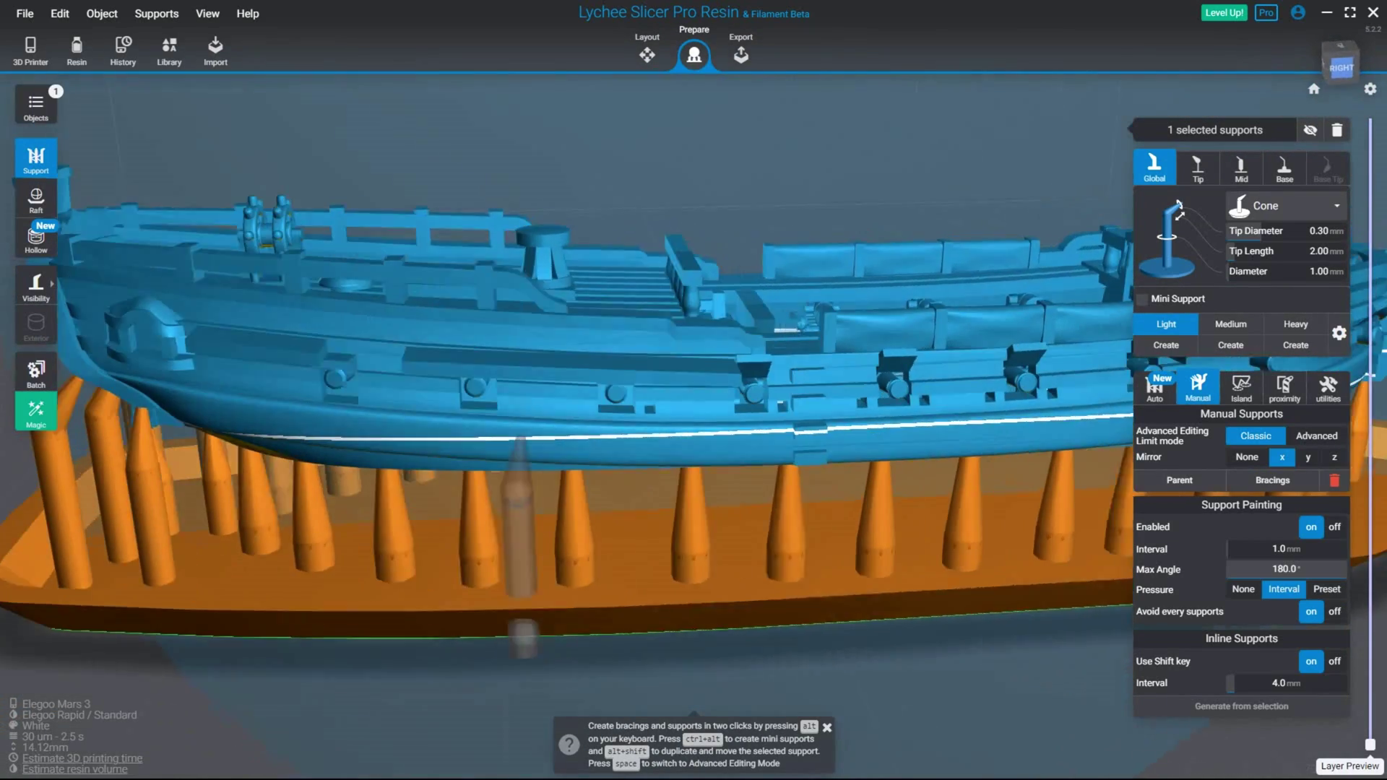
scroll(739, 315, "up", 1)
right_click_drag(744, 318, 704, 325)
scroll(780, 354, "up", 3)
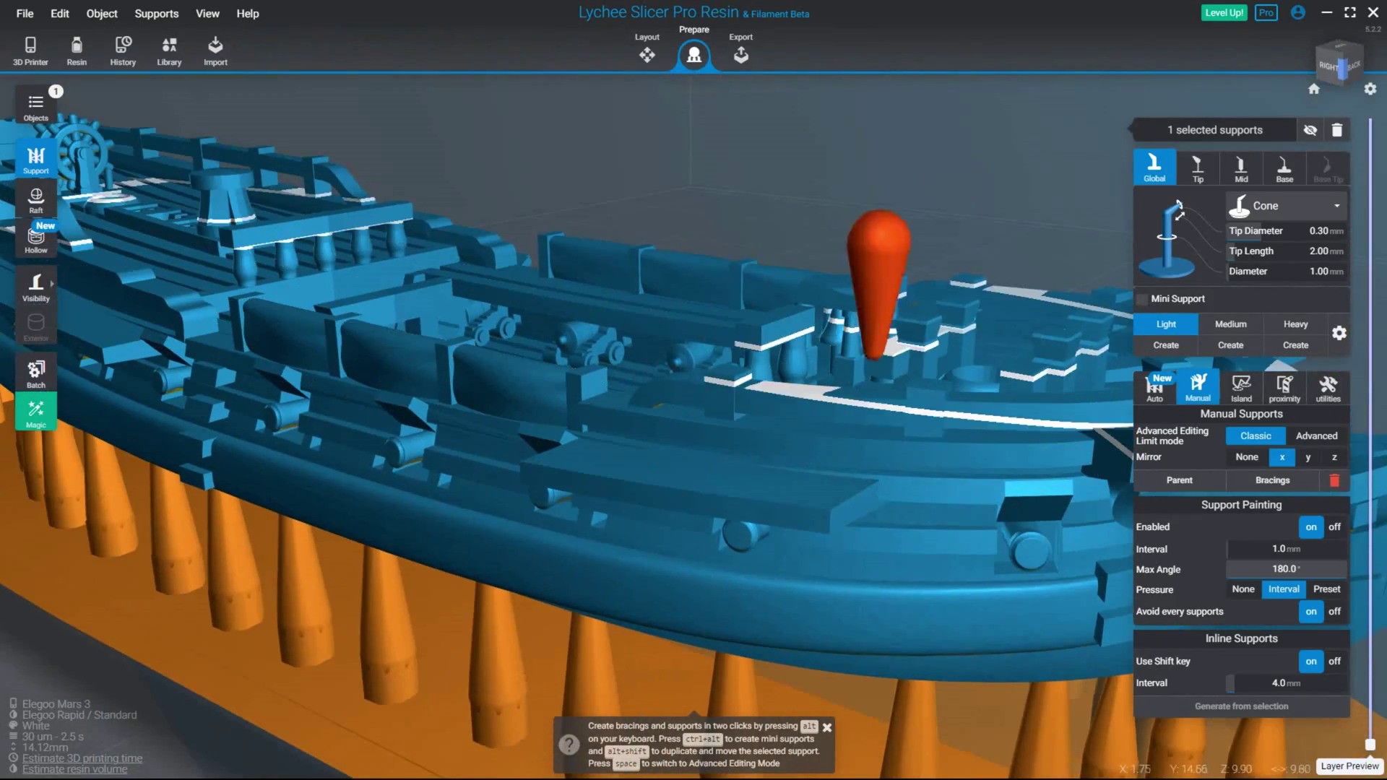
Place Light supports in the pointed end of the large stern recess, on the centreline and in mirrored pairs before the hole.
scroll(878, 375, "down", 3)
right_click_drag(878, 376, 932, 188)
right_click_drag(763, 233, 810, 275)
middle_click_drag(809, 275, 932, 412)
scroll(596, 468, "up", 1)
right_click_drag(596, 469, 636, 430)
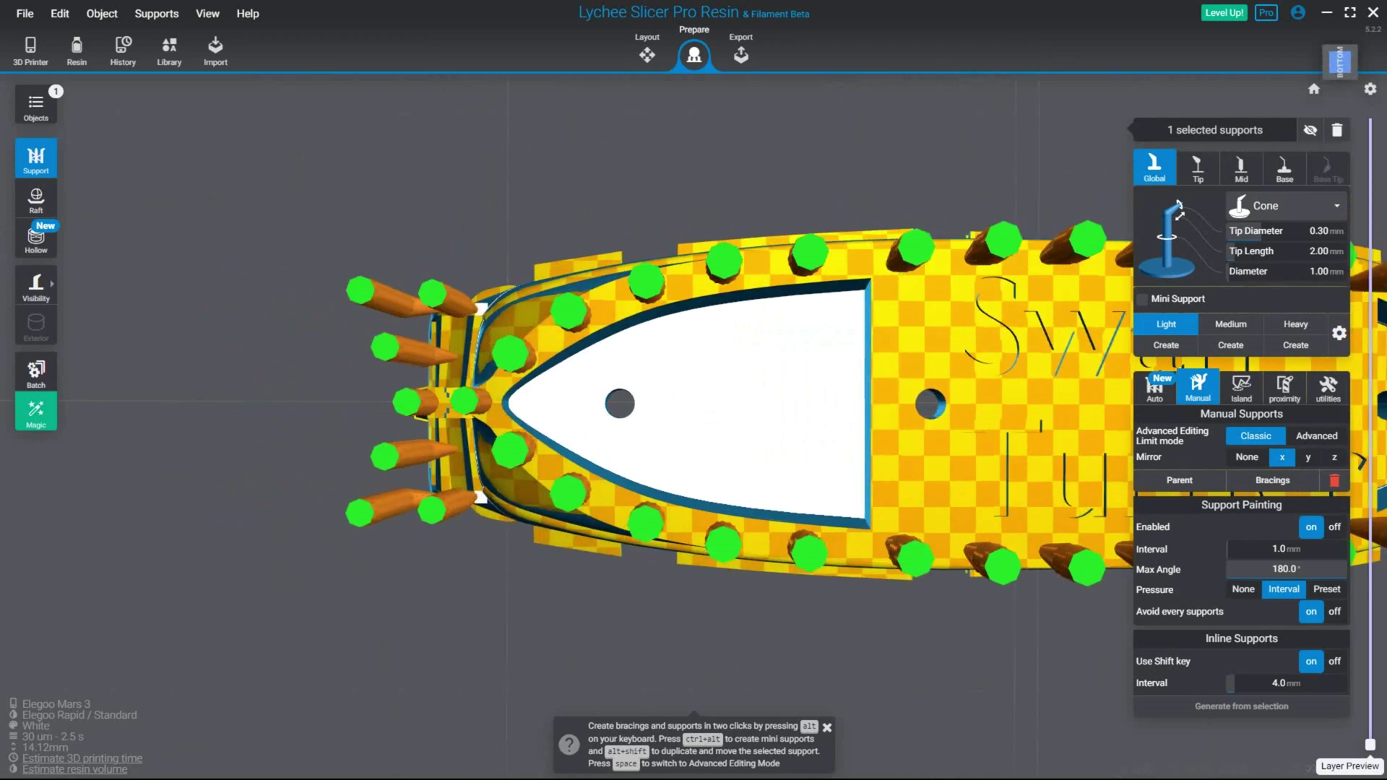
middle_click_drag(661, 411, 781, 398)
scroll(781, 398, "up", 1)
scroll(744, 399, "down", 2)
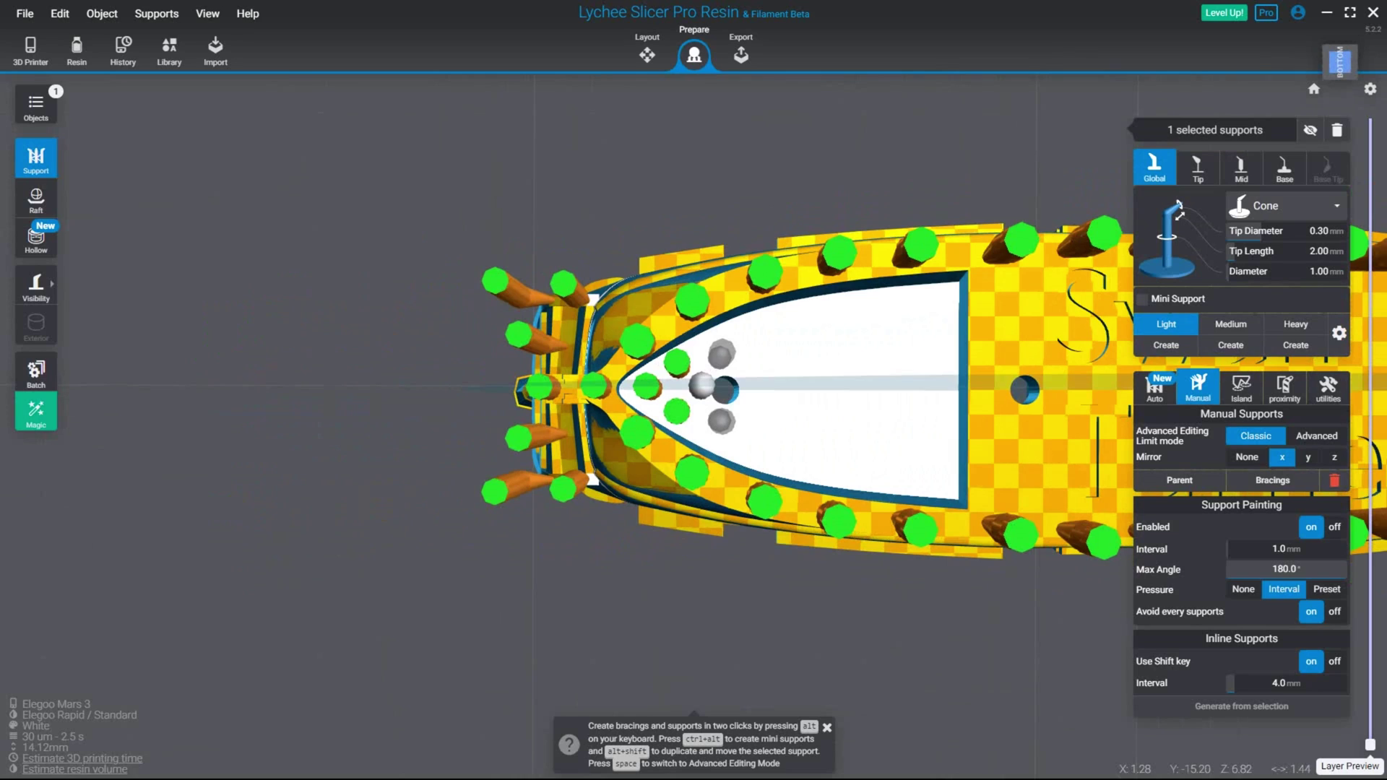
left_click(757, 388)
Place a centreline Light support just past the recess's hole, with mirrored pairs fanning out towards the recess's curved sides.
middle_click_drag(763, 344, 705, 339)
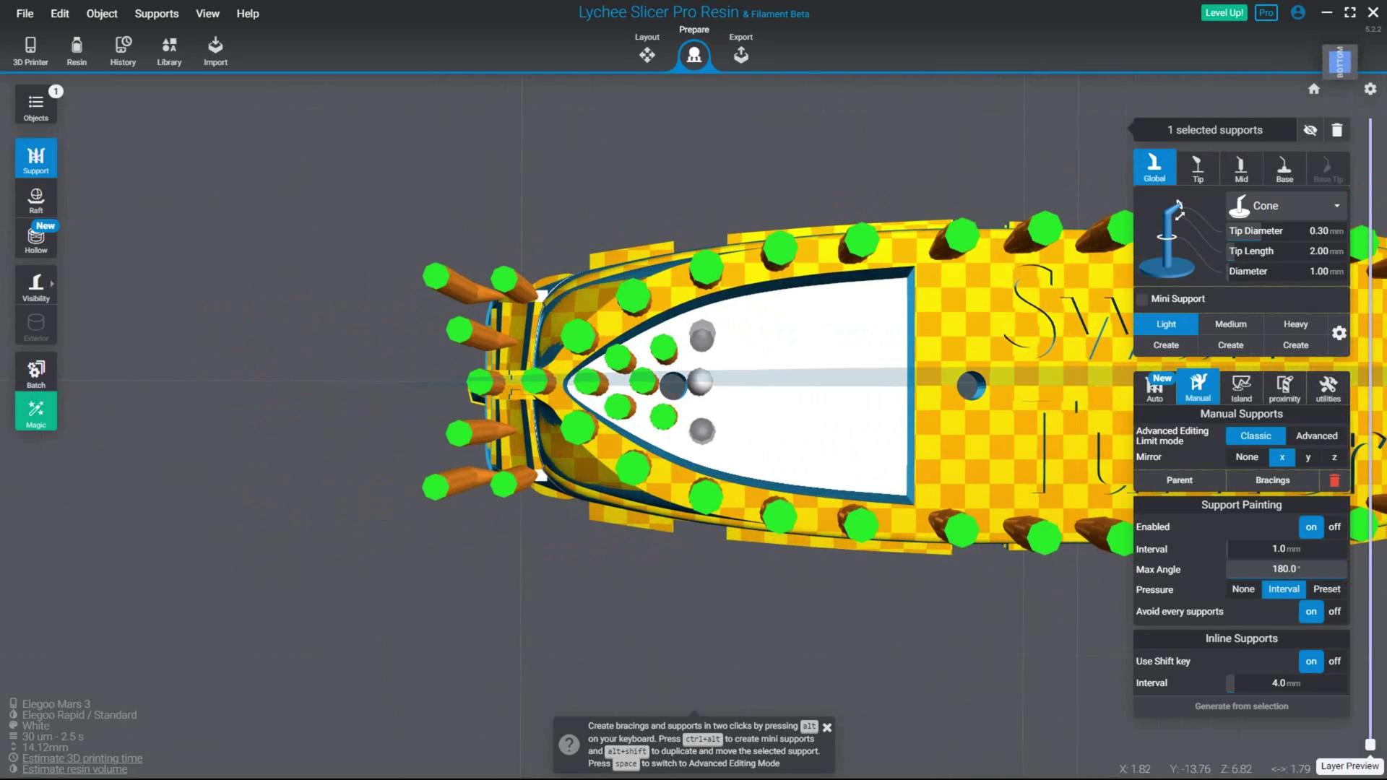
left_click(700, 382)
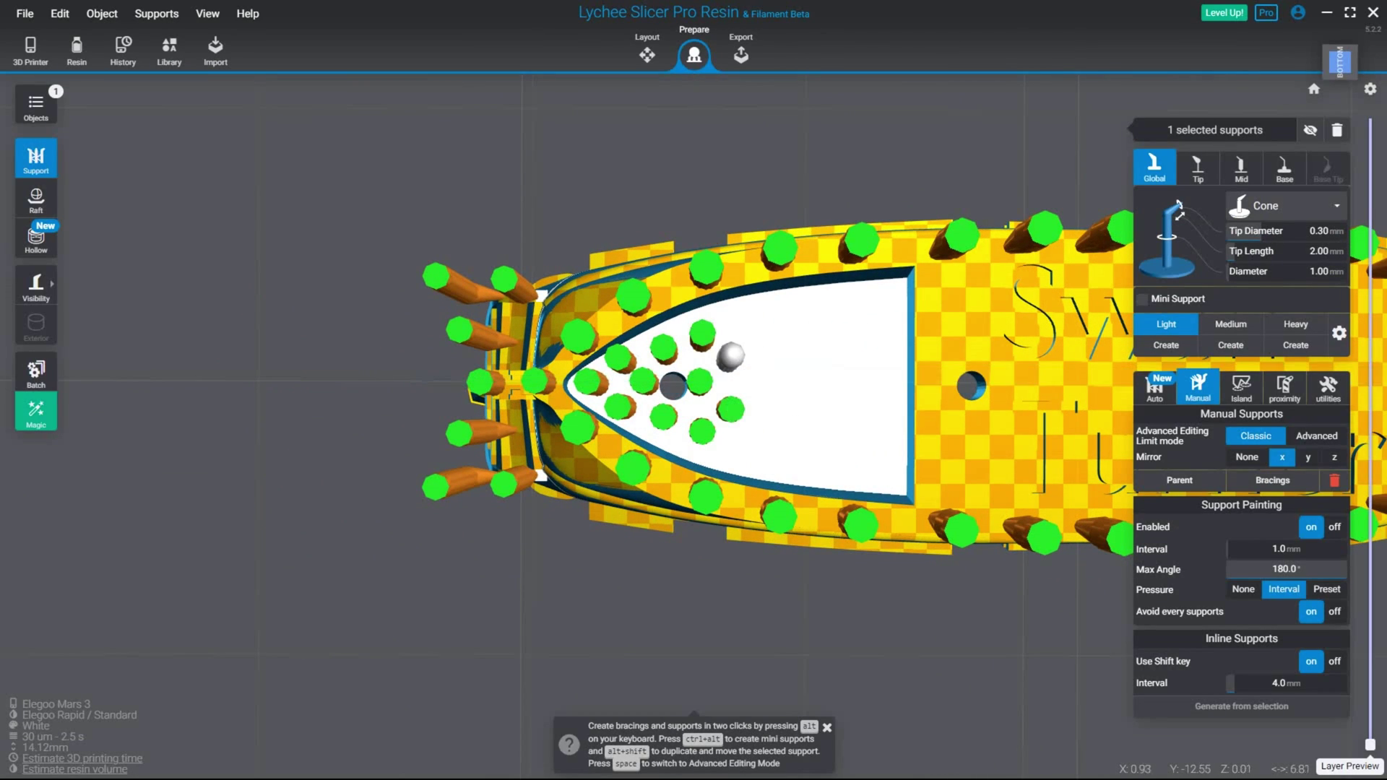
left_click(701, 334)
left_click(759, 323)
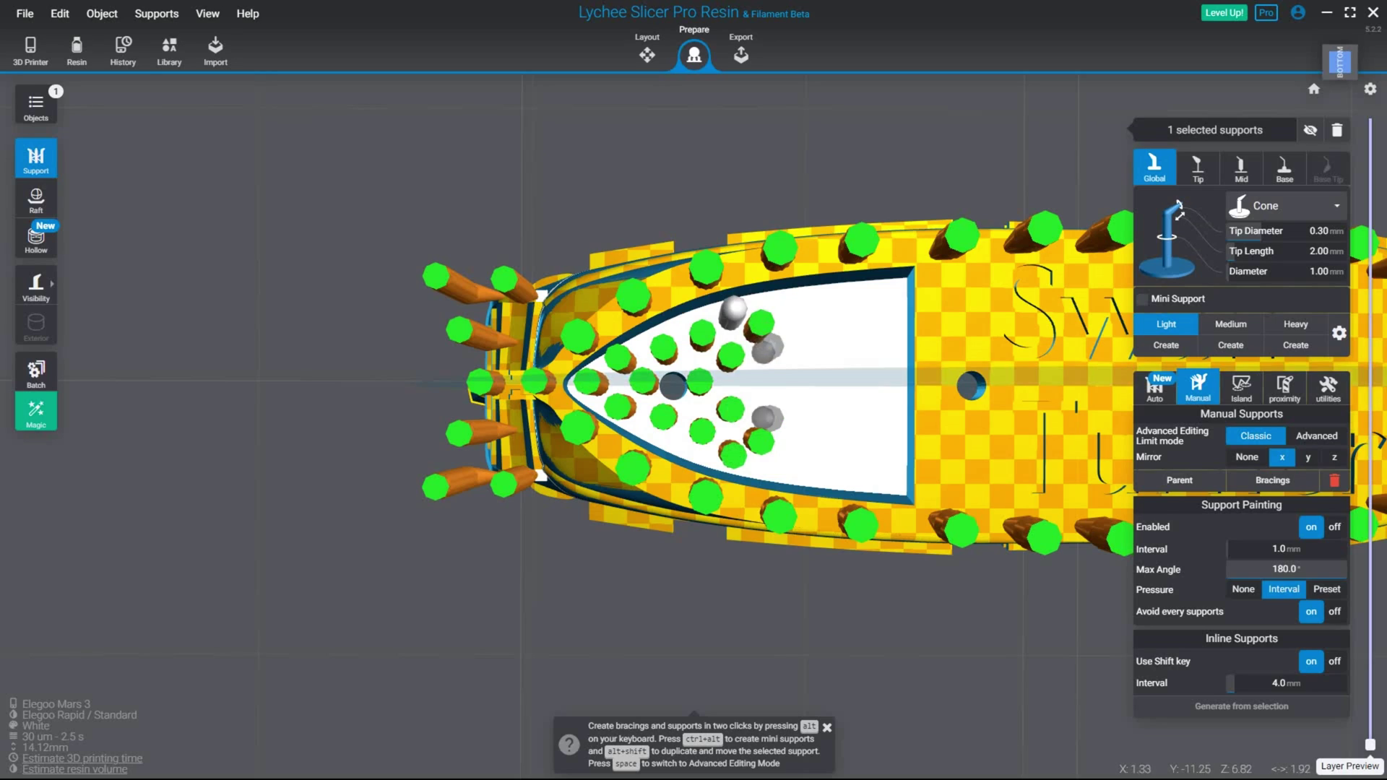
left_click(734, 311)
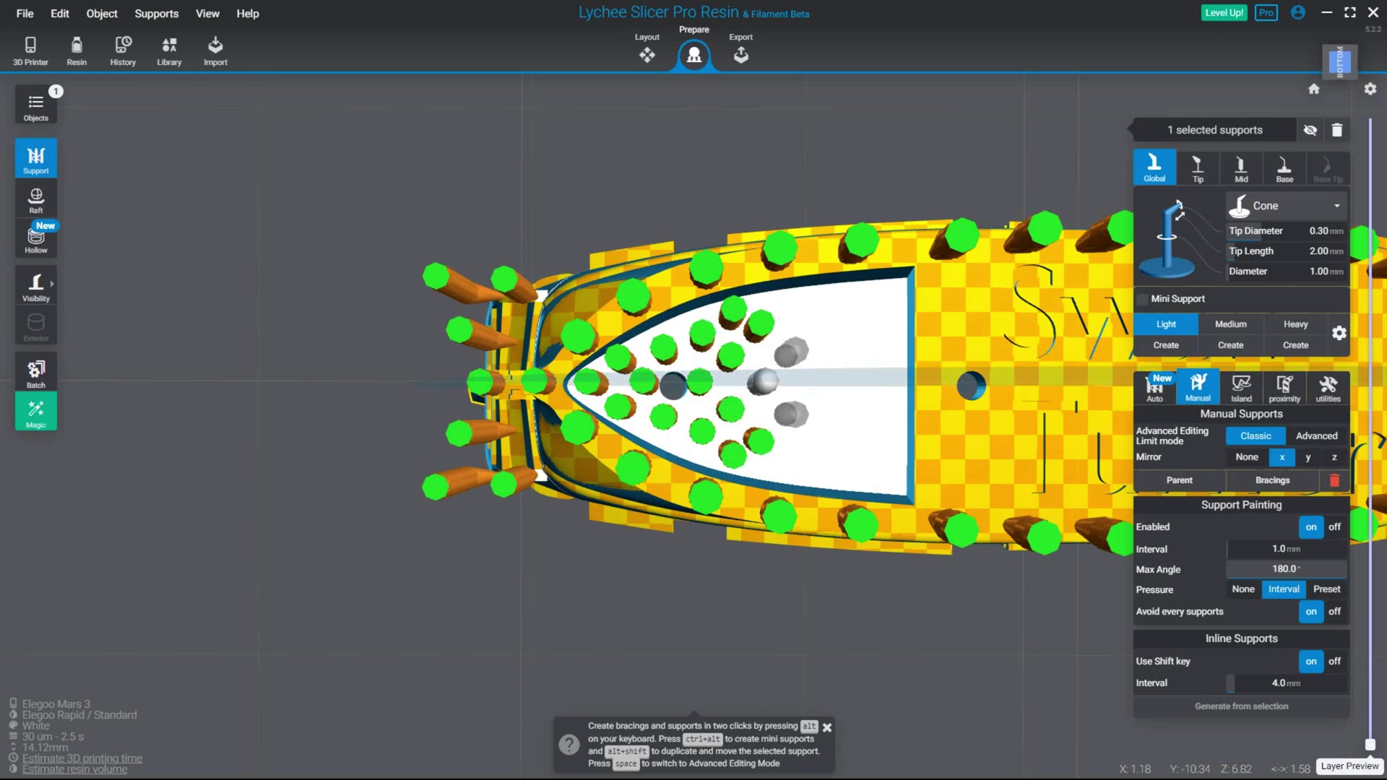
Continue the Light supports through the wide half of the stern recess, on the centreline and in mirrored pairs.
left_click(763, 382)
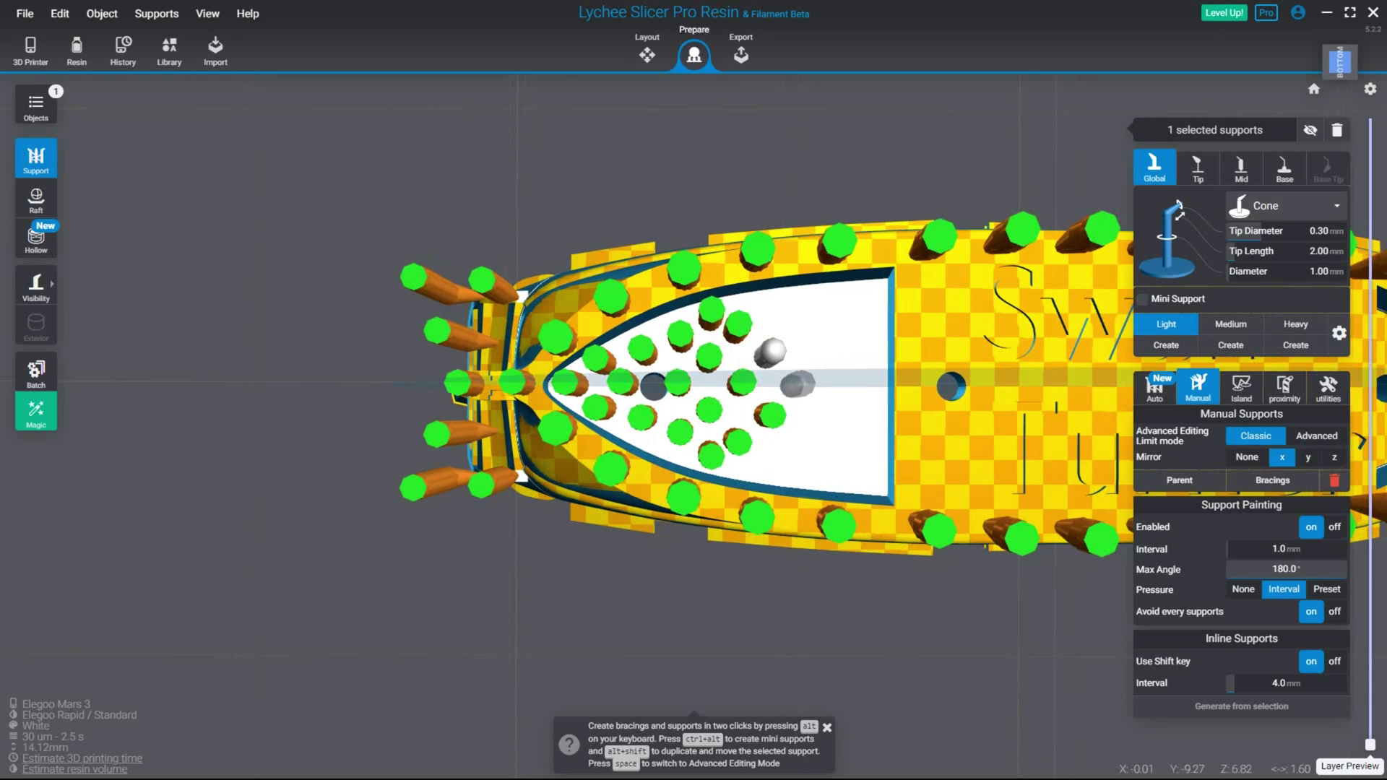
left_click(798, 384)
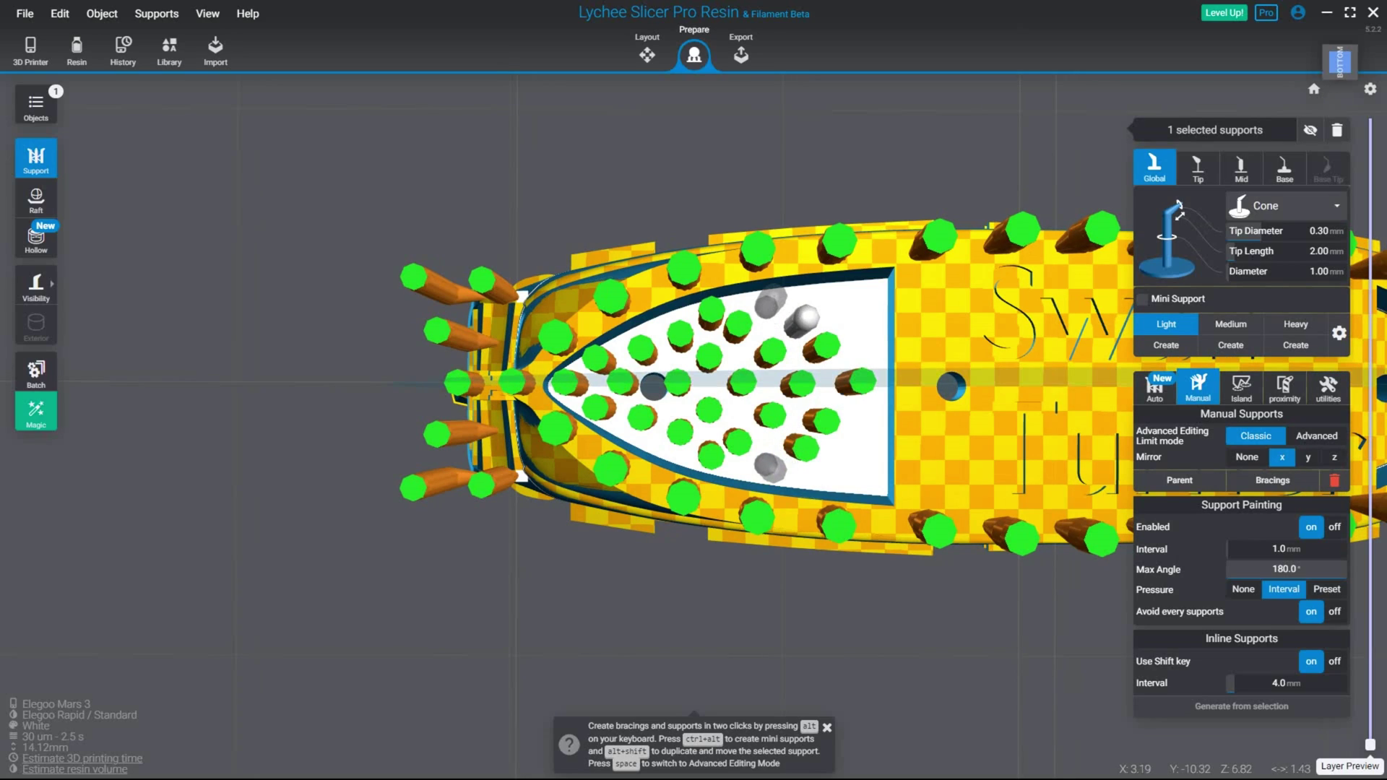
left_click(767, 307)
Fill the stern recess's outer corners and the area near its straight edge with mirrored Light supports.
middle_click_drag(825, 318, 702, 318)
mouse_move(702, 318)
right_mouse_down()
mouse_move(702, 499)
mouse_move(650, 572)
mouse_move(654, 390)
mouse_move(705, 322)
mouse_move(699, 304)
right_mouse_up()
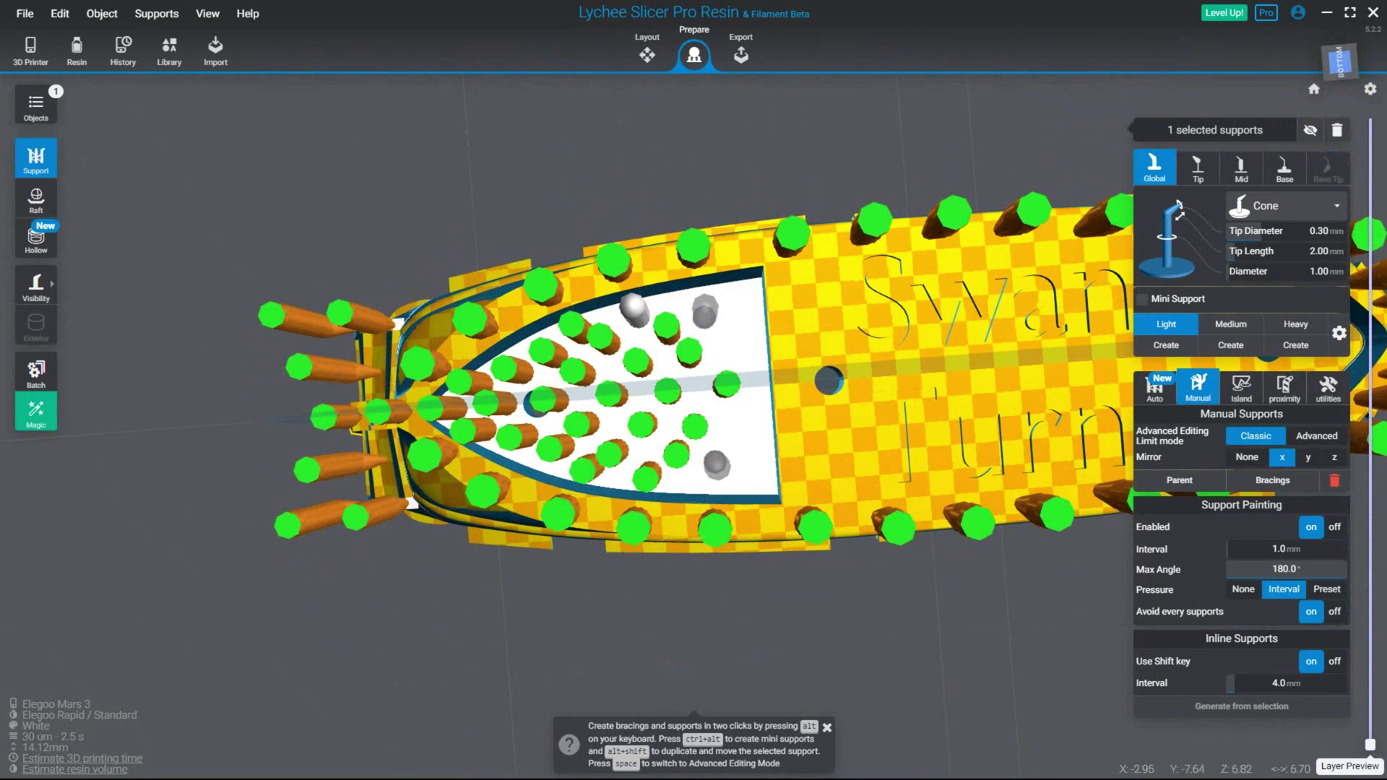
left_click(717, 473)
mouse_move(743, 455)
right_mouse_down()
mouse_move(745, 522)
mouse_move(746, 456)
right_mouse_up()
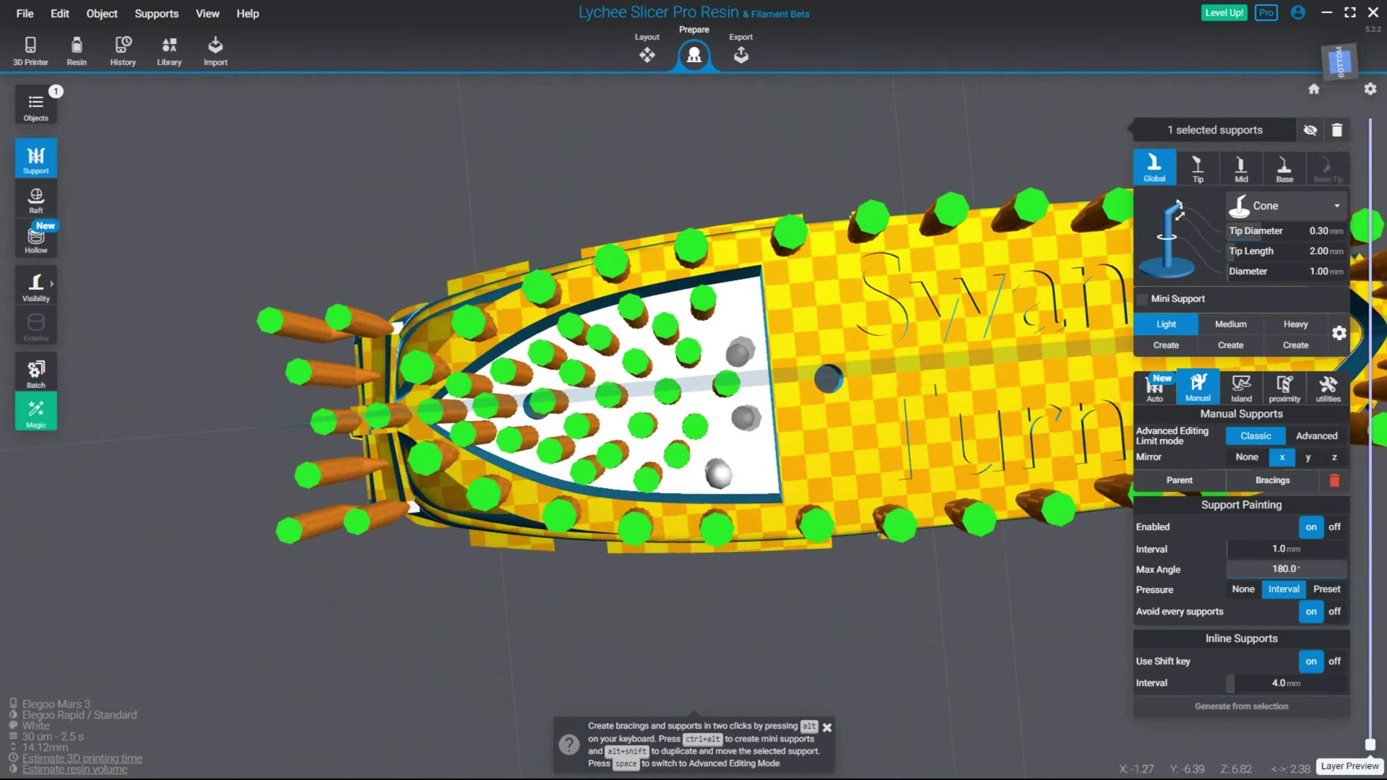
left_click(739, 440)
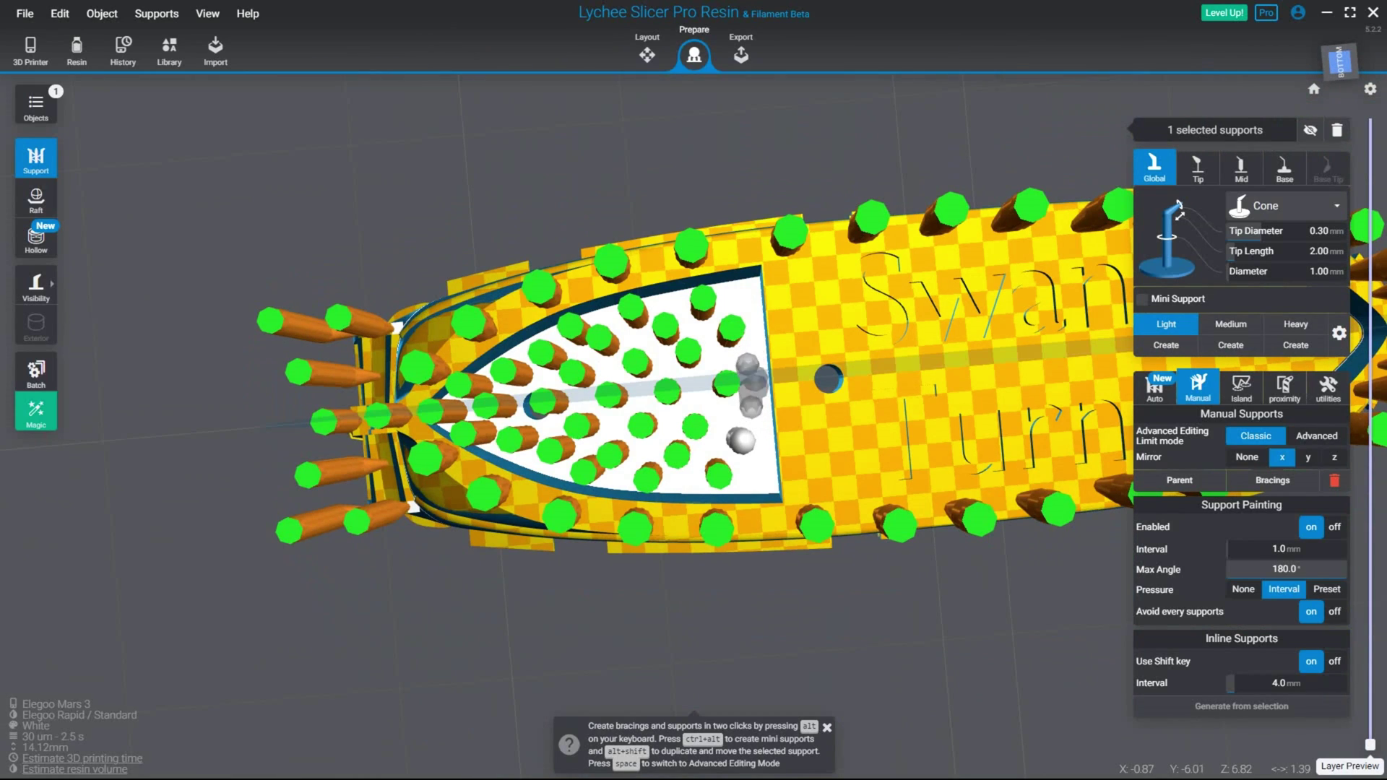
Place Light supports on the flat hull bottom between the stern recess and the lettering, around the hole and beside the first letters.
middle_click_drag(804, 326, 692, 330)
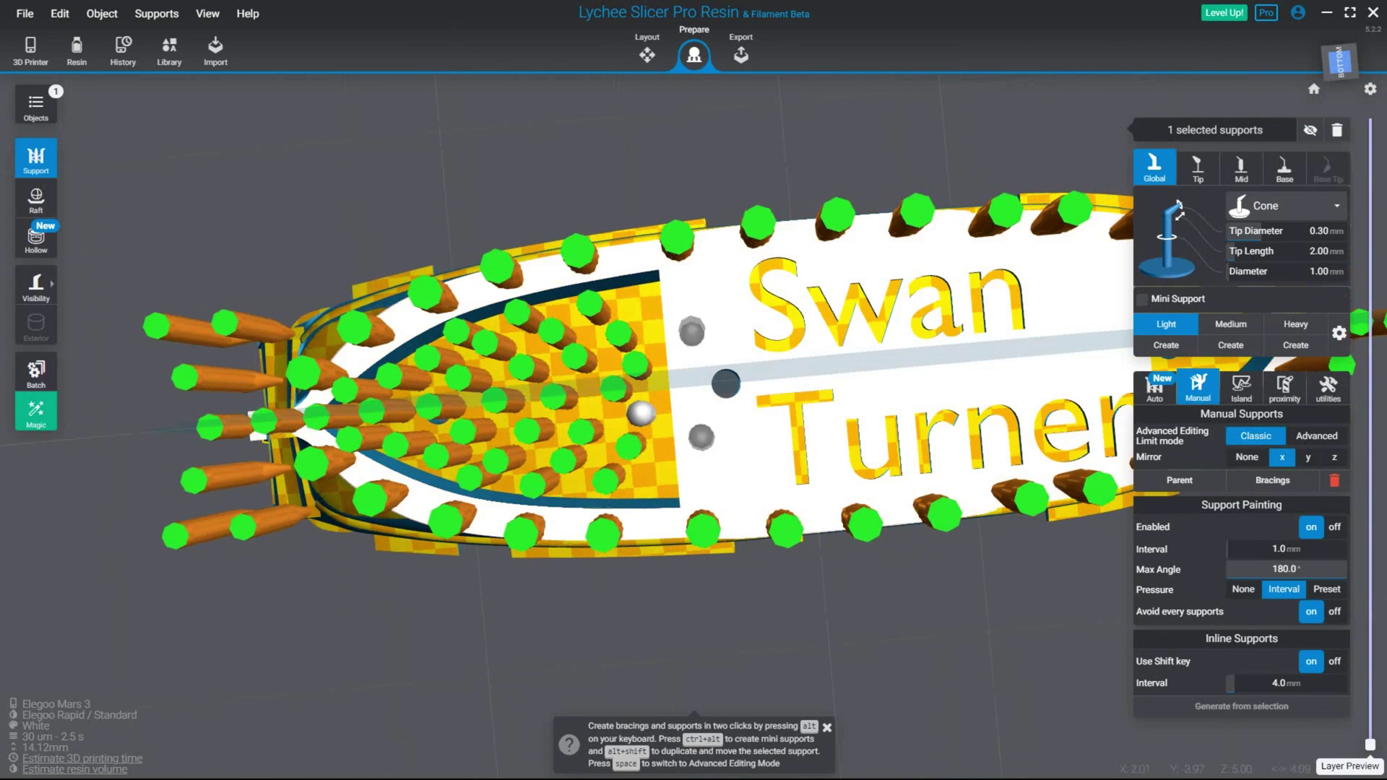
left_click(677, 288)
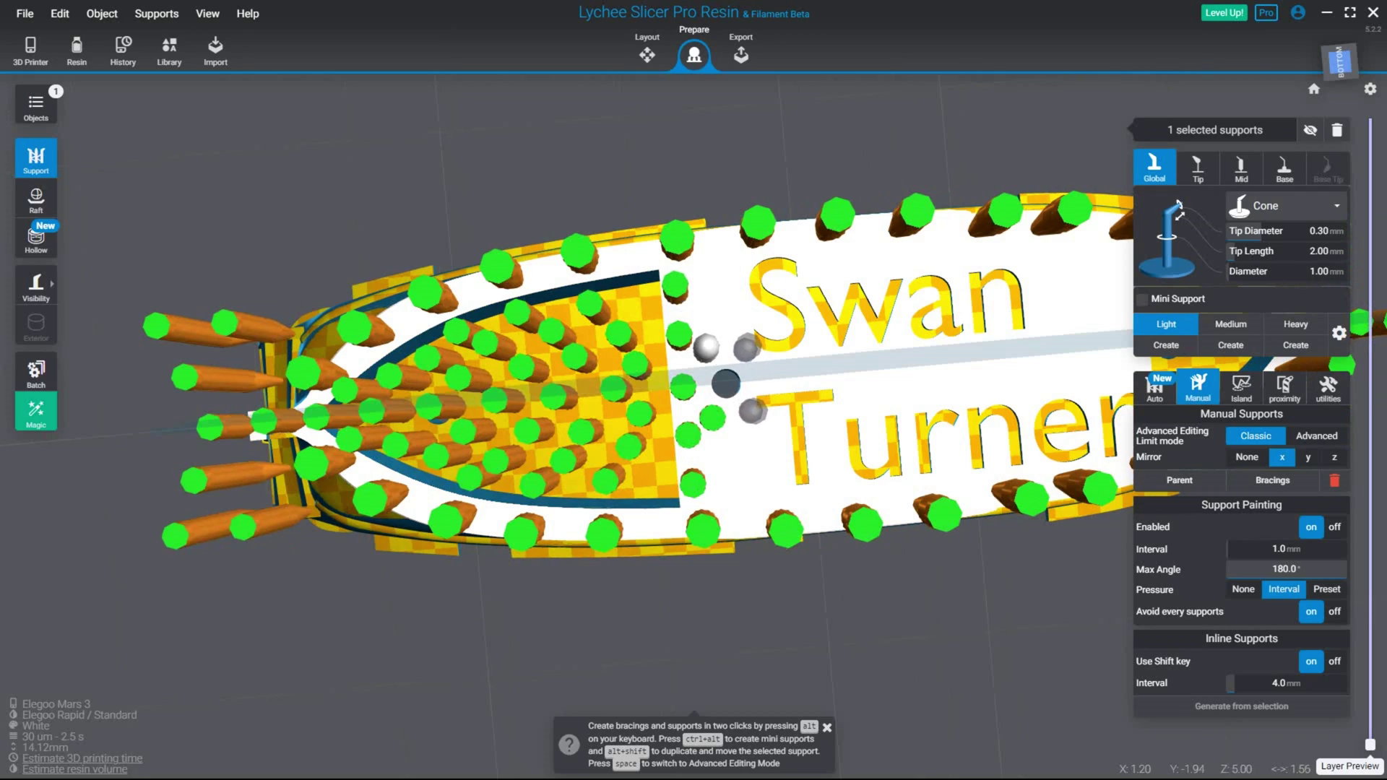
left_click(727, 317)
left_click(723, 275)
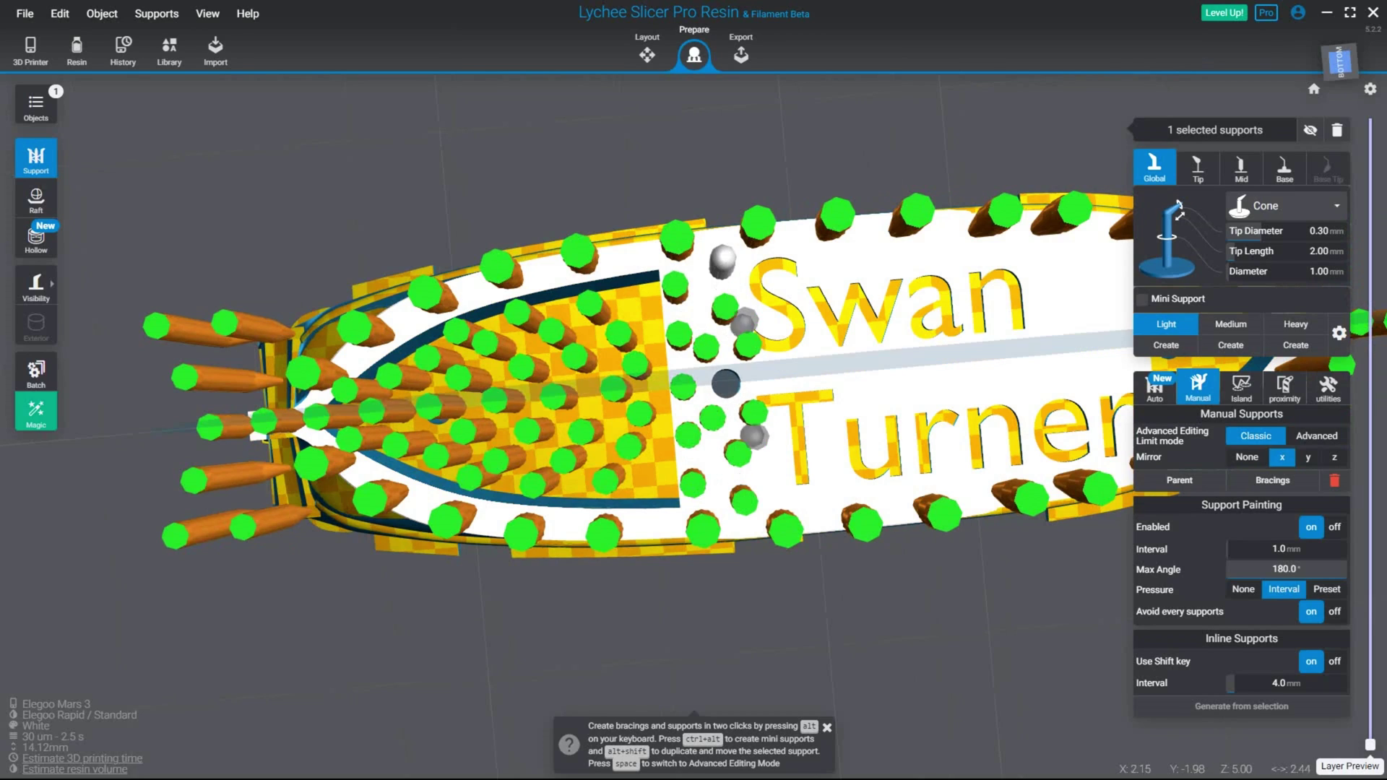
middle_click_drag(760, 315, 656, 280)
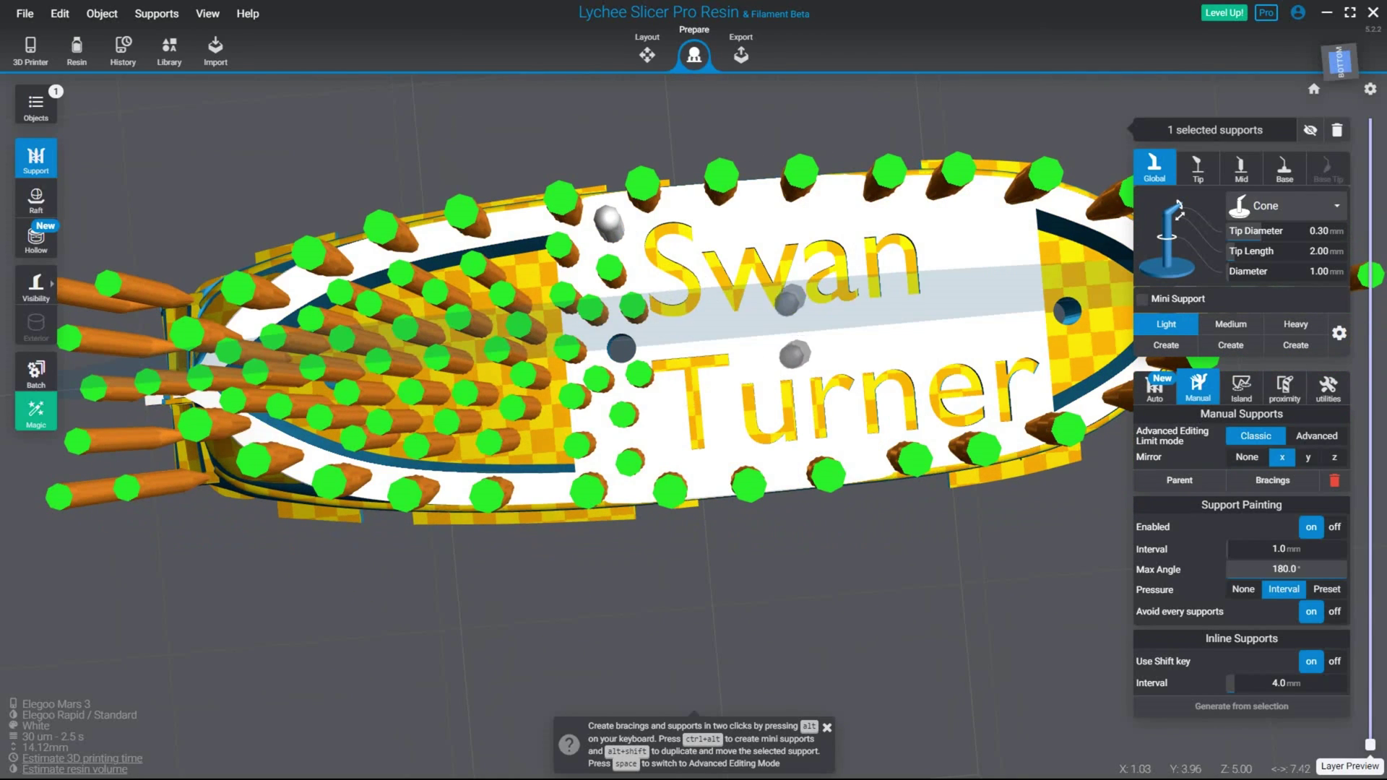
left_click(665, 288)
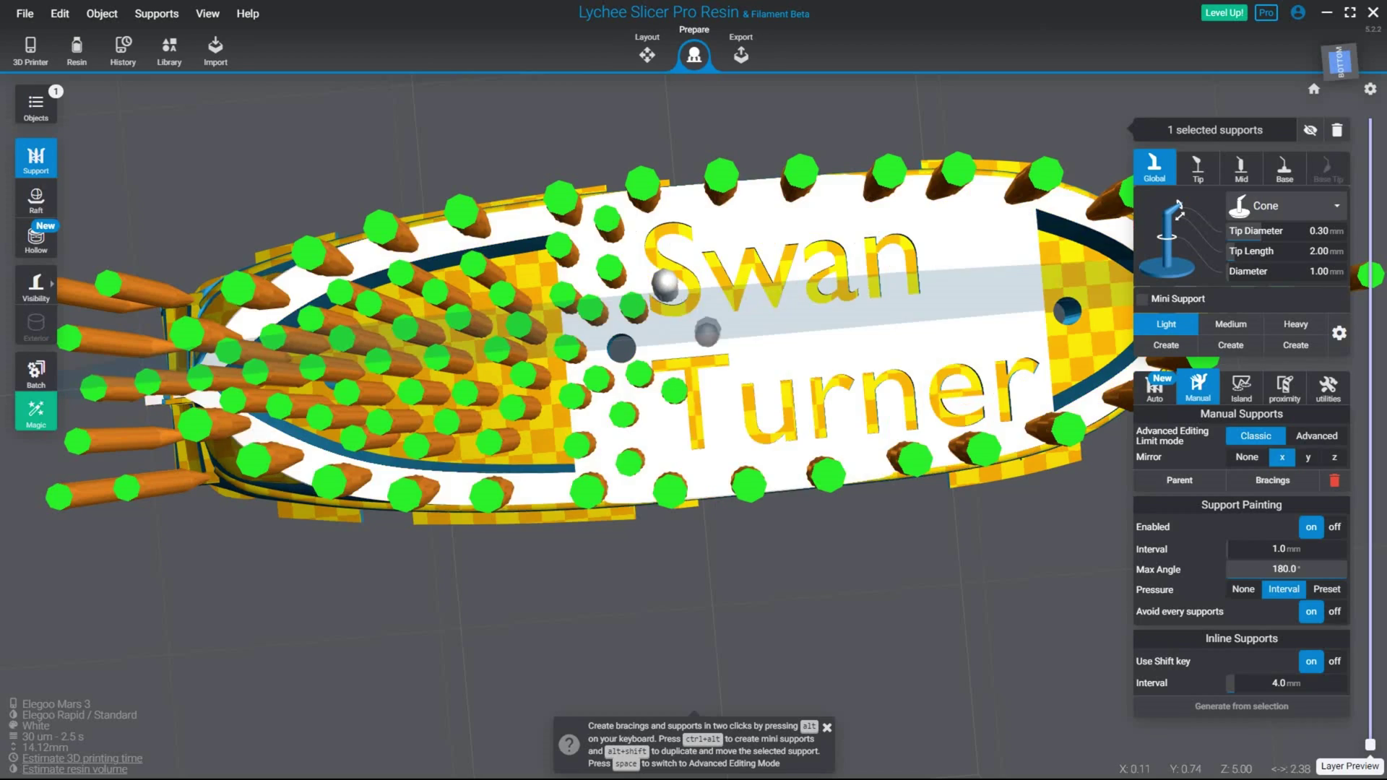
Place mirrored Light support pairs near the bow end of the "Swan Turner" lettering and across its middle.
middle_click_drag(880, 333, 761, 326)
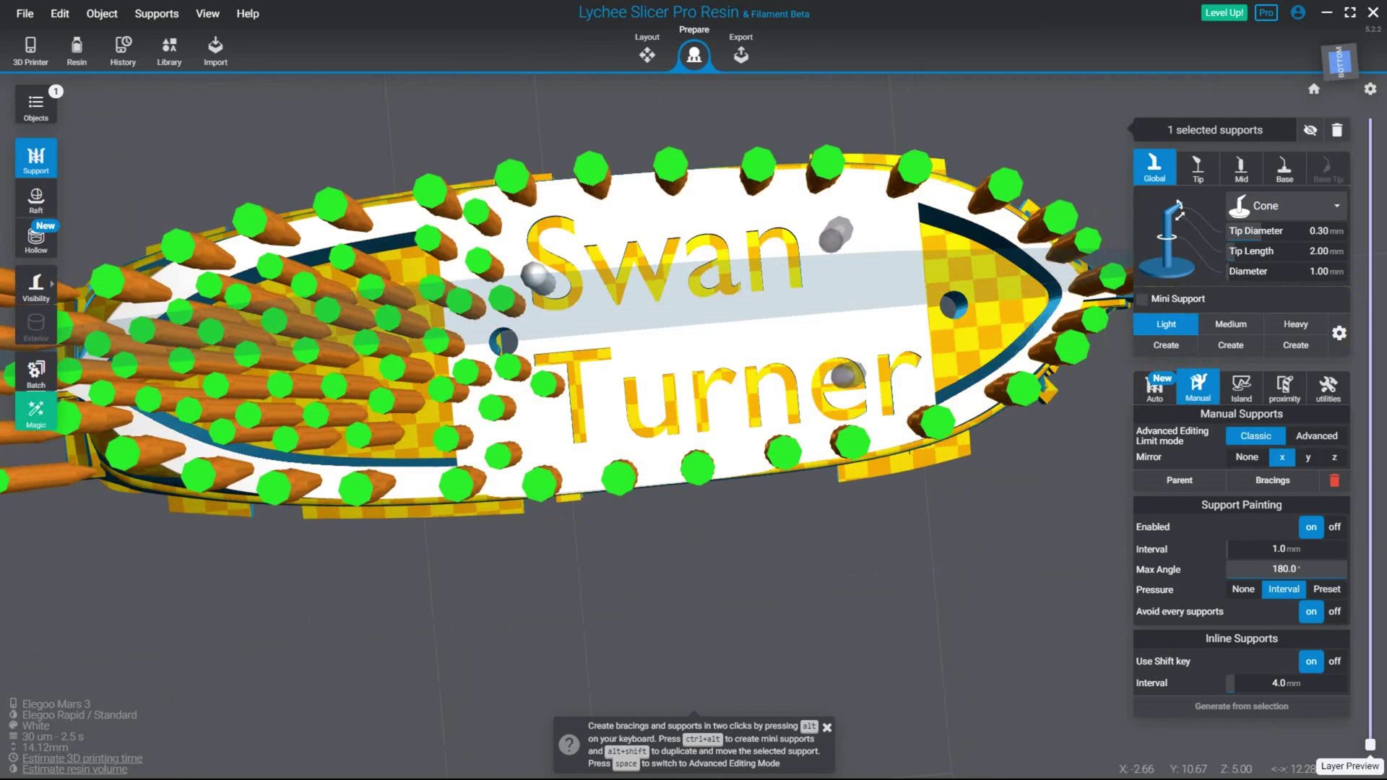
left_click(844, 375)
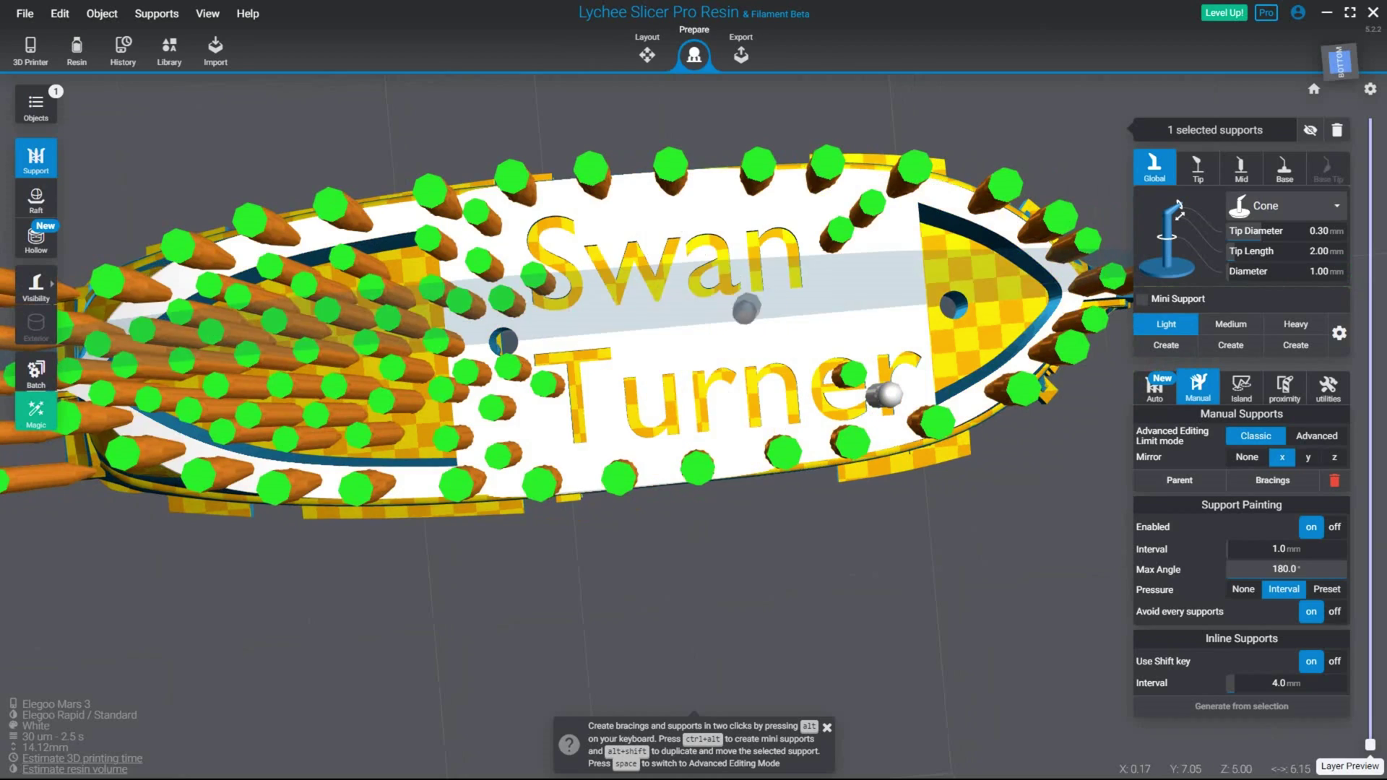
middle_click_drag(747, 308, 784, 312)
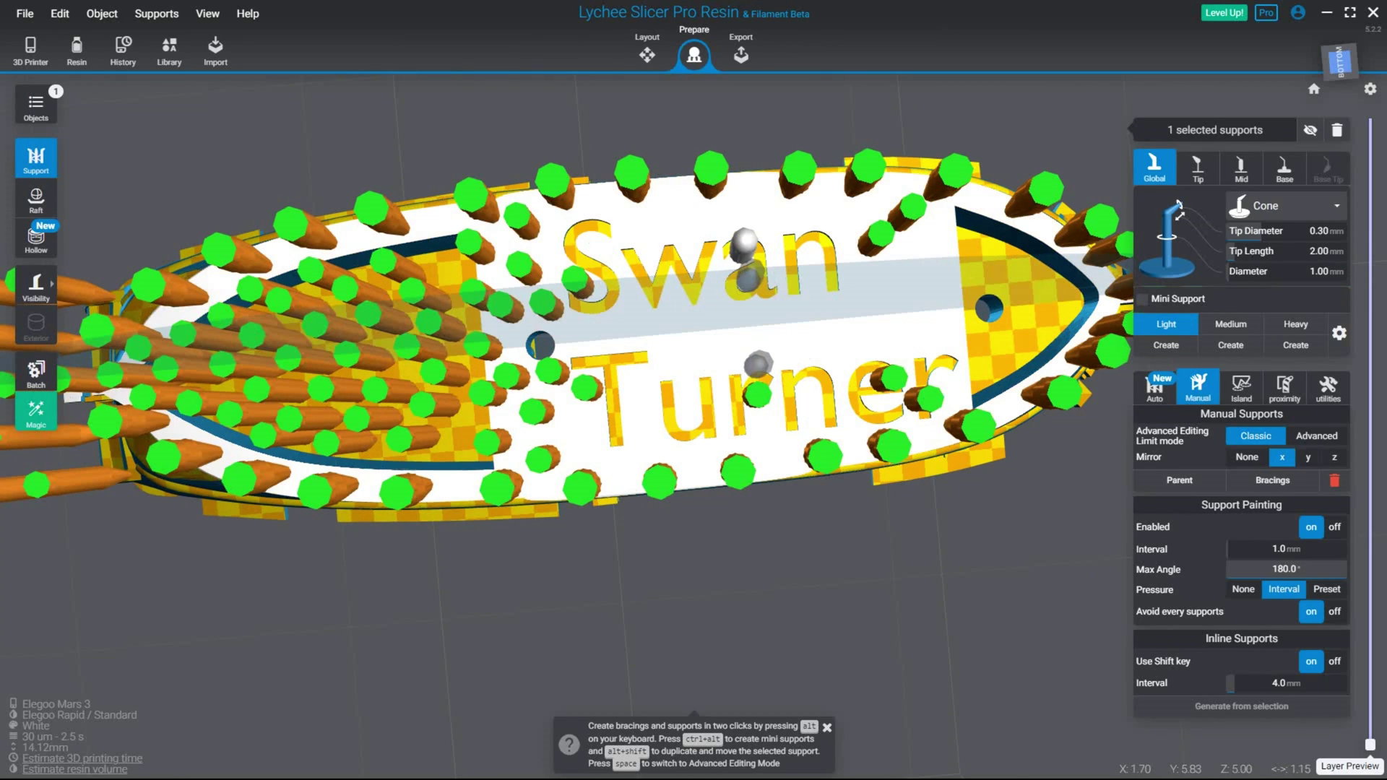
right_click_drag(744, 246, 863, 259)
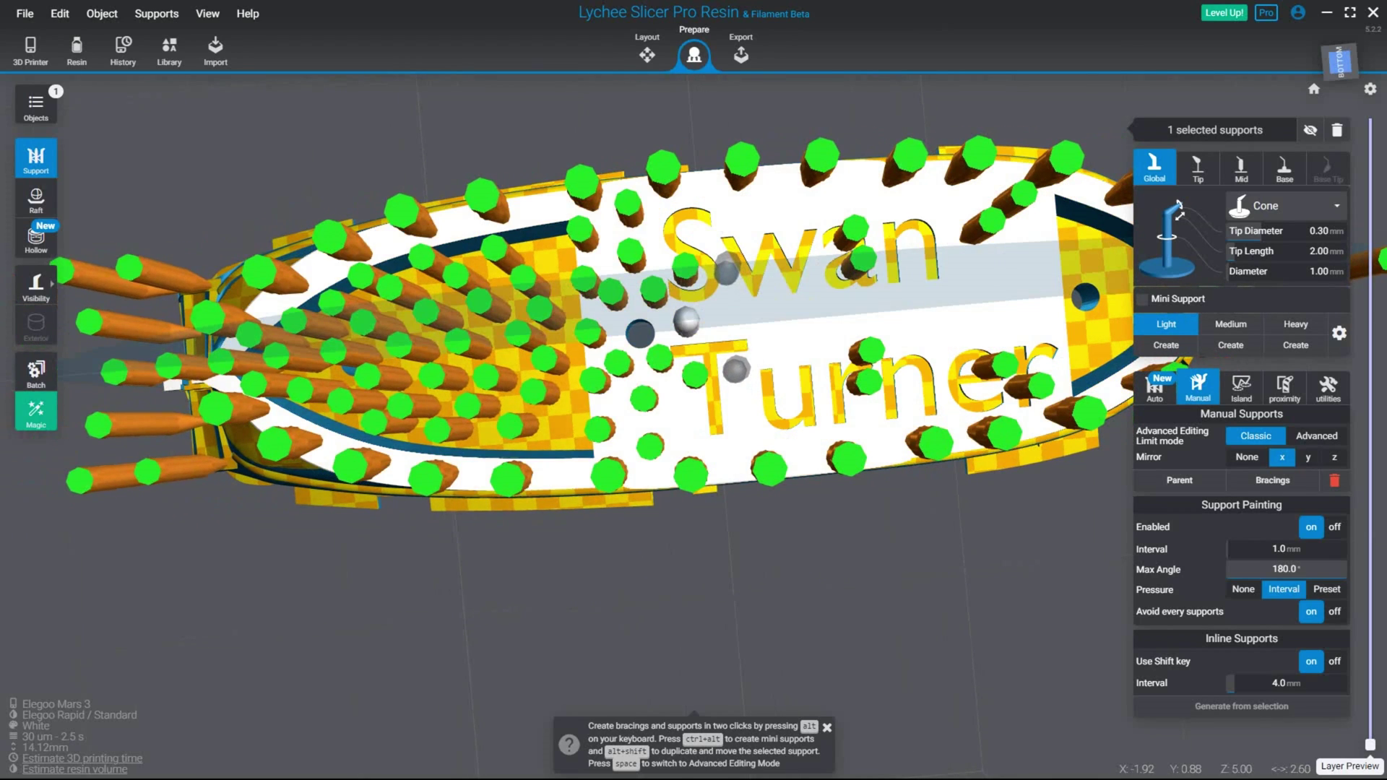
Place centreline and mirrored Light supports between the two lines of lettering, from the stern-side hole to the middle.
left_click(735, 372)
left_click(776, 285)
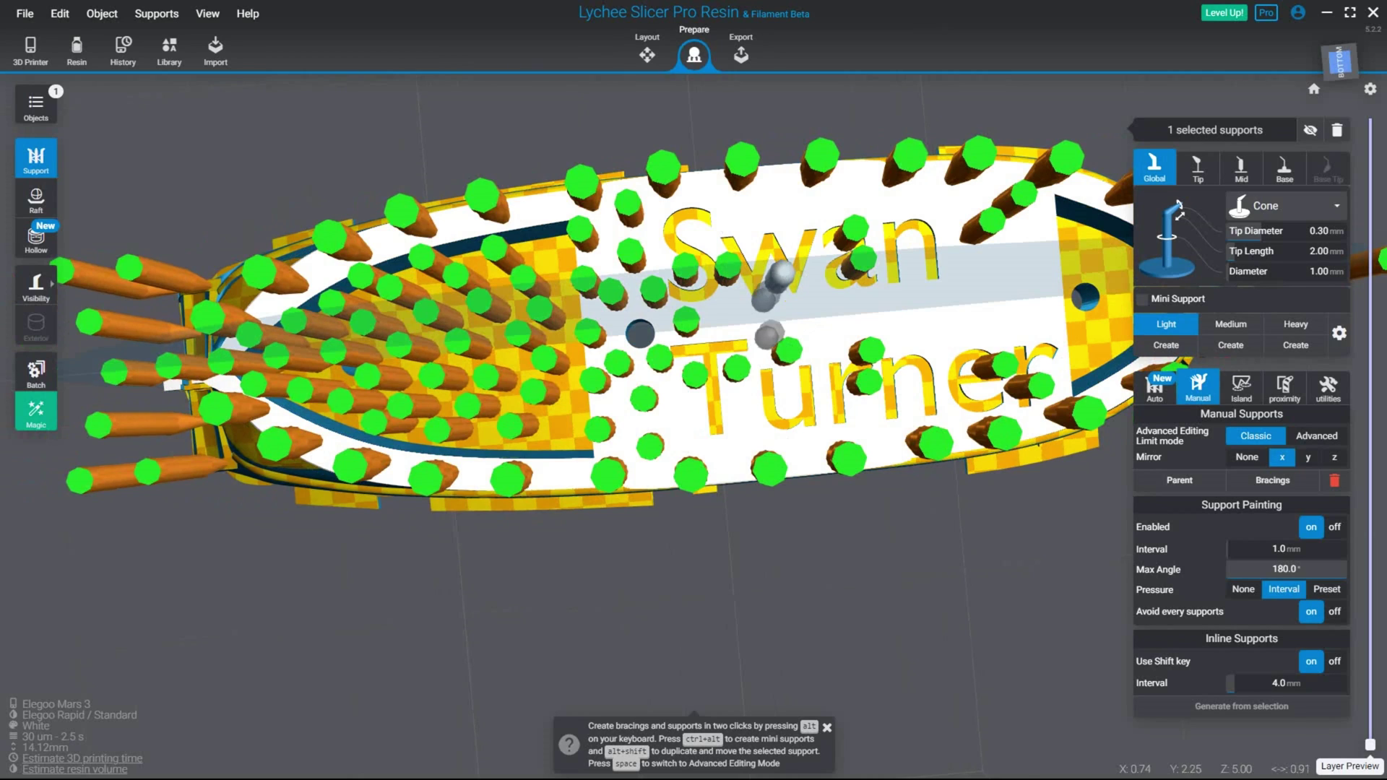
left_click(754, 320)
middle_click_drag(813, 311, 765, 307)
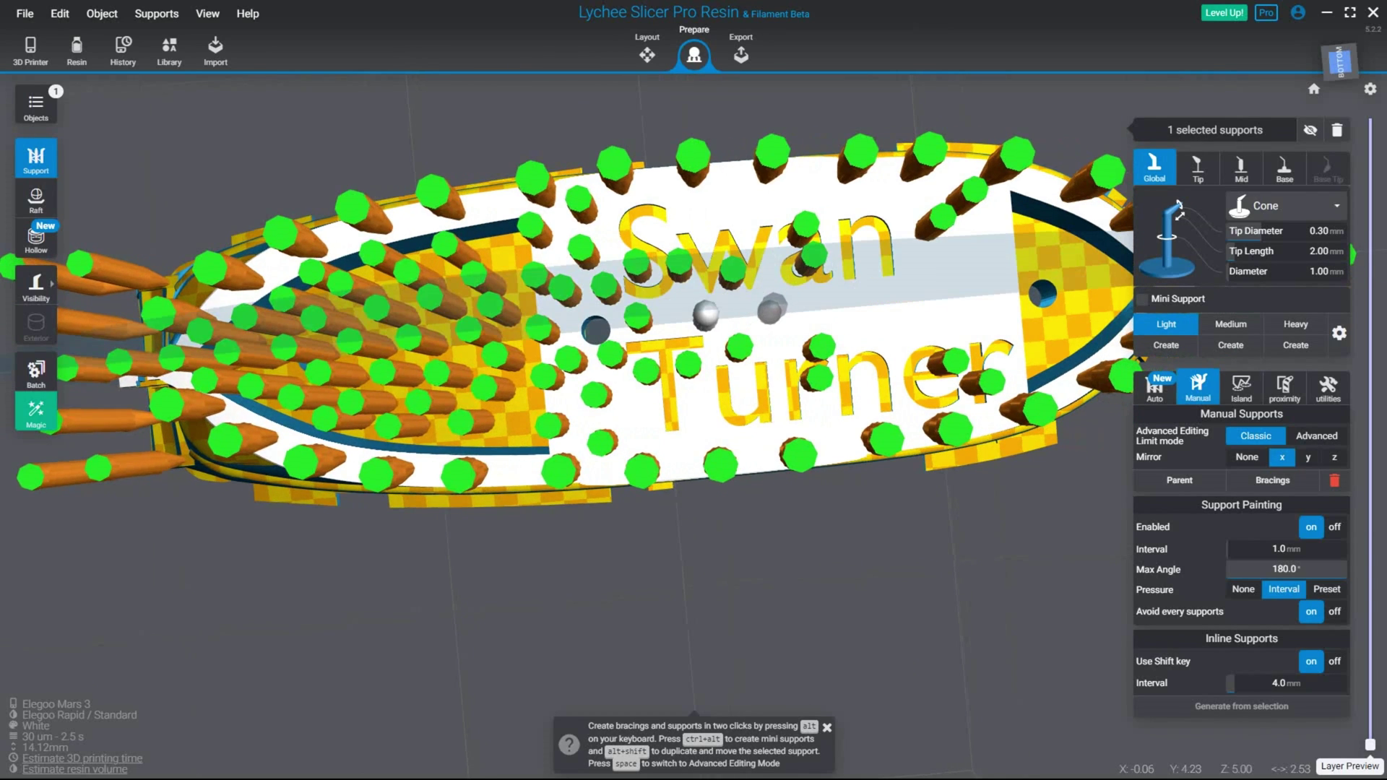
left_click(771, 316)
Place a mirrored Light support pair at the "n" of "Swan", undo the misplaced support, and place one on the centreline instead.
middle_click_drag(860, 308, 800, 318)
left_click(807, 278)
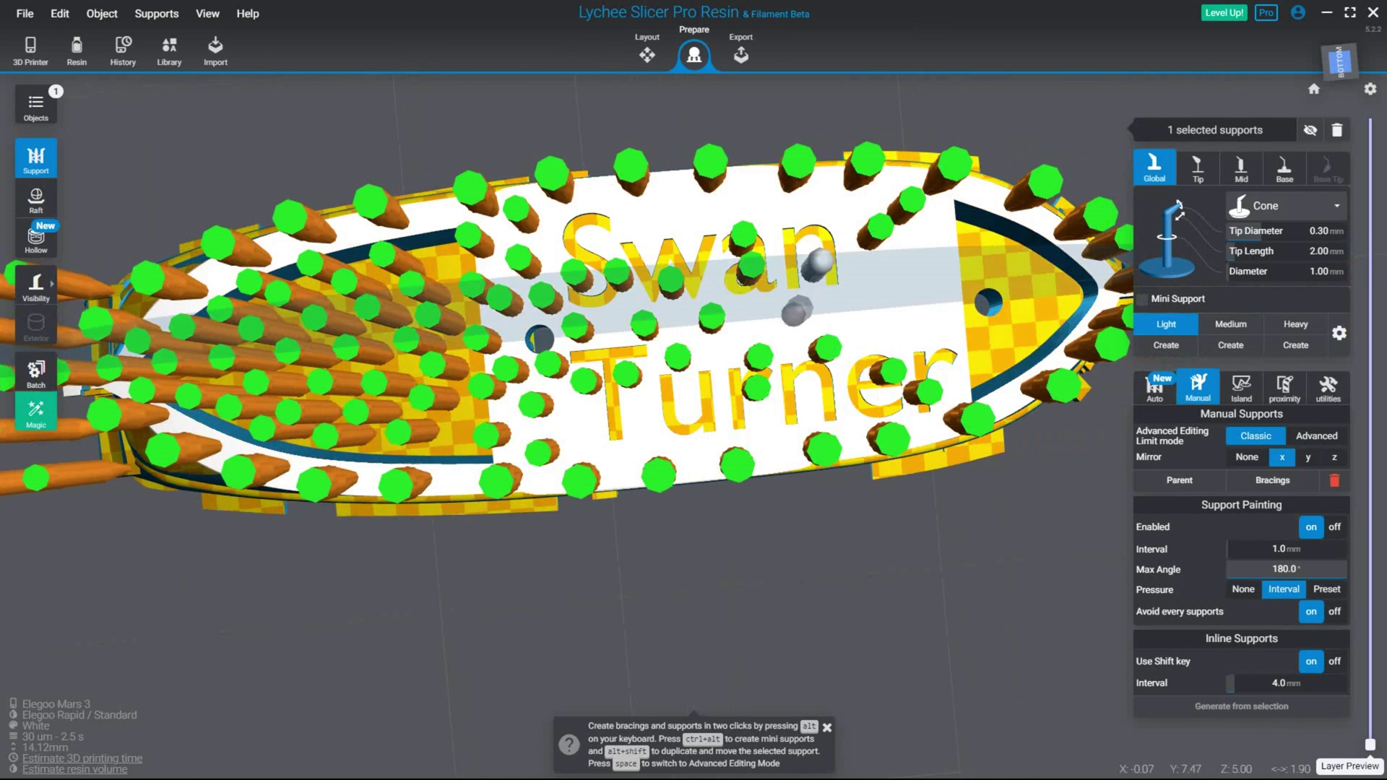
left_click_drag(795, 311, 787, 309)
key("ctrl+z")
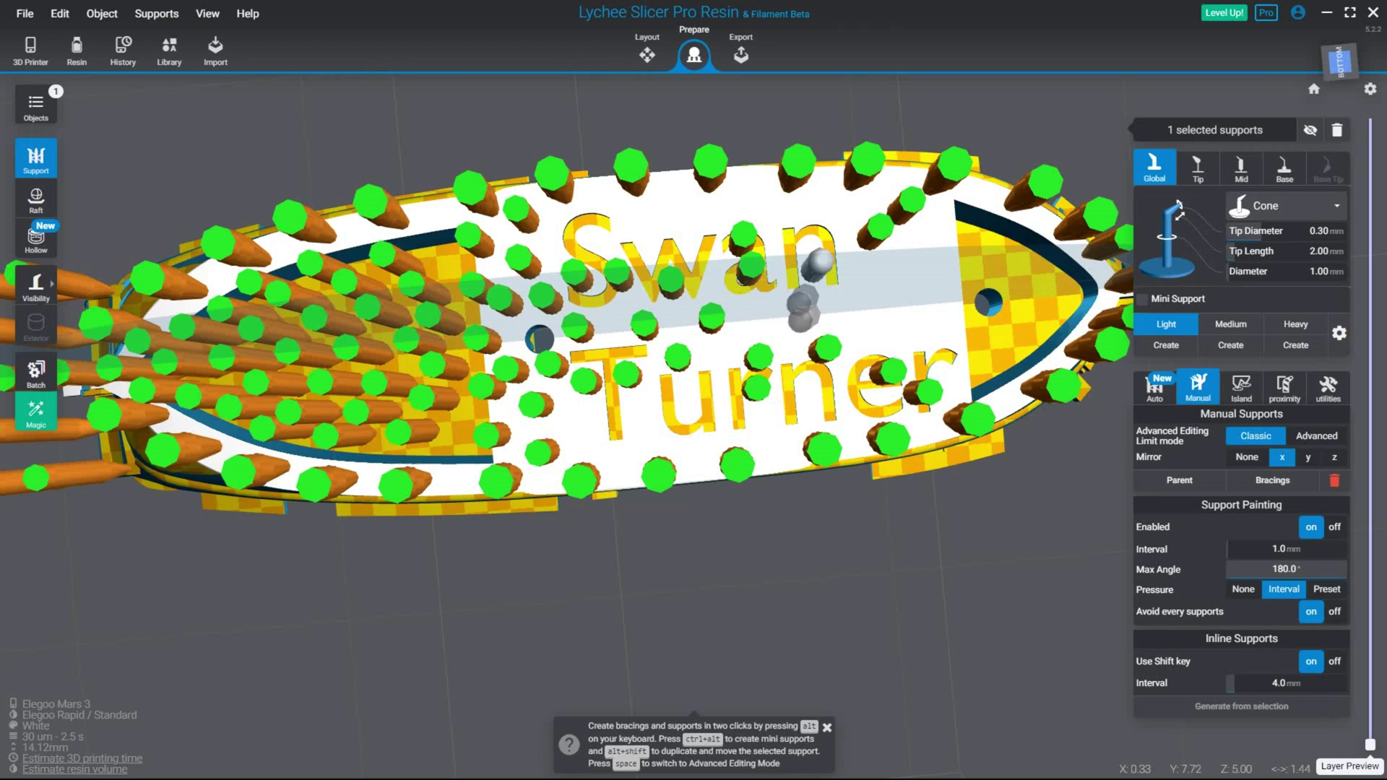
left_click(789, 313)
Extend the centreline and mirrored Light supports from the end of "Swan" to the straight edge of the bow recess.
middle_click_drag(855, 297, 750, 298)
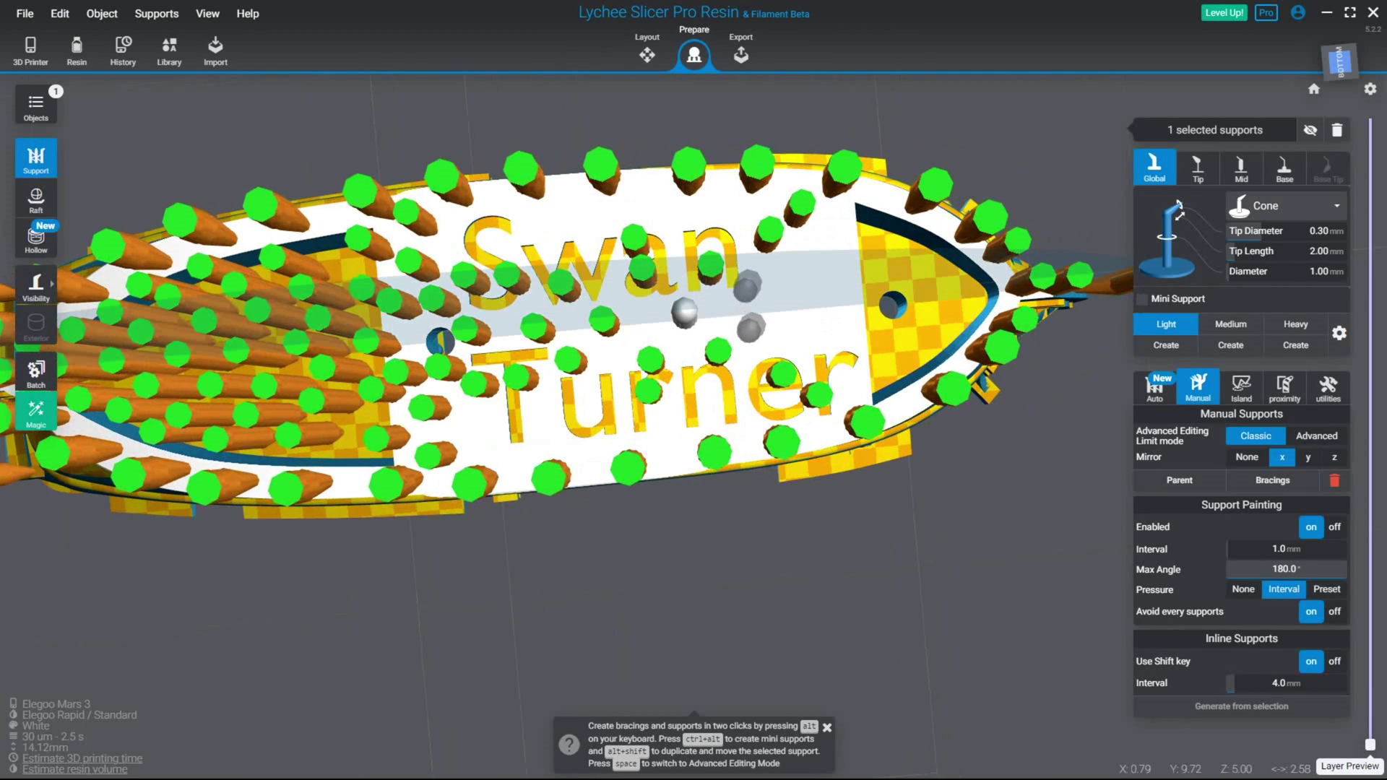
left_click(740, 312)
left_click_drag(742, 309, 815, 298)
left_click(832, 269)
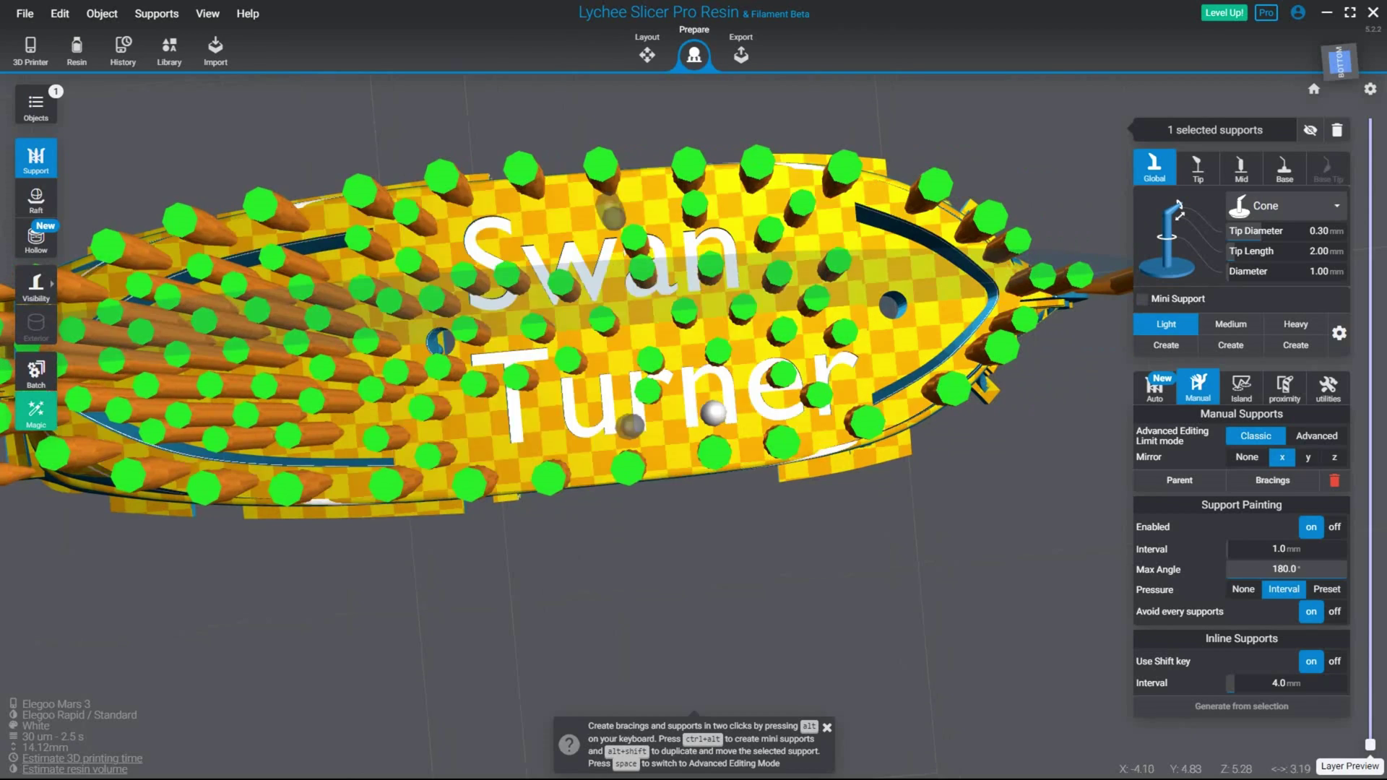
Fill the outer sides of the lettering with mirrored Light supports, working back to the area beside the stern-side hole.
right_click_drag(838, 263, 888, 260)
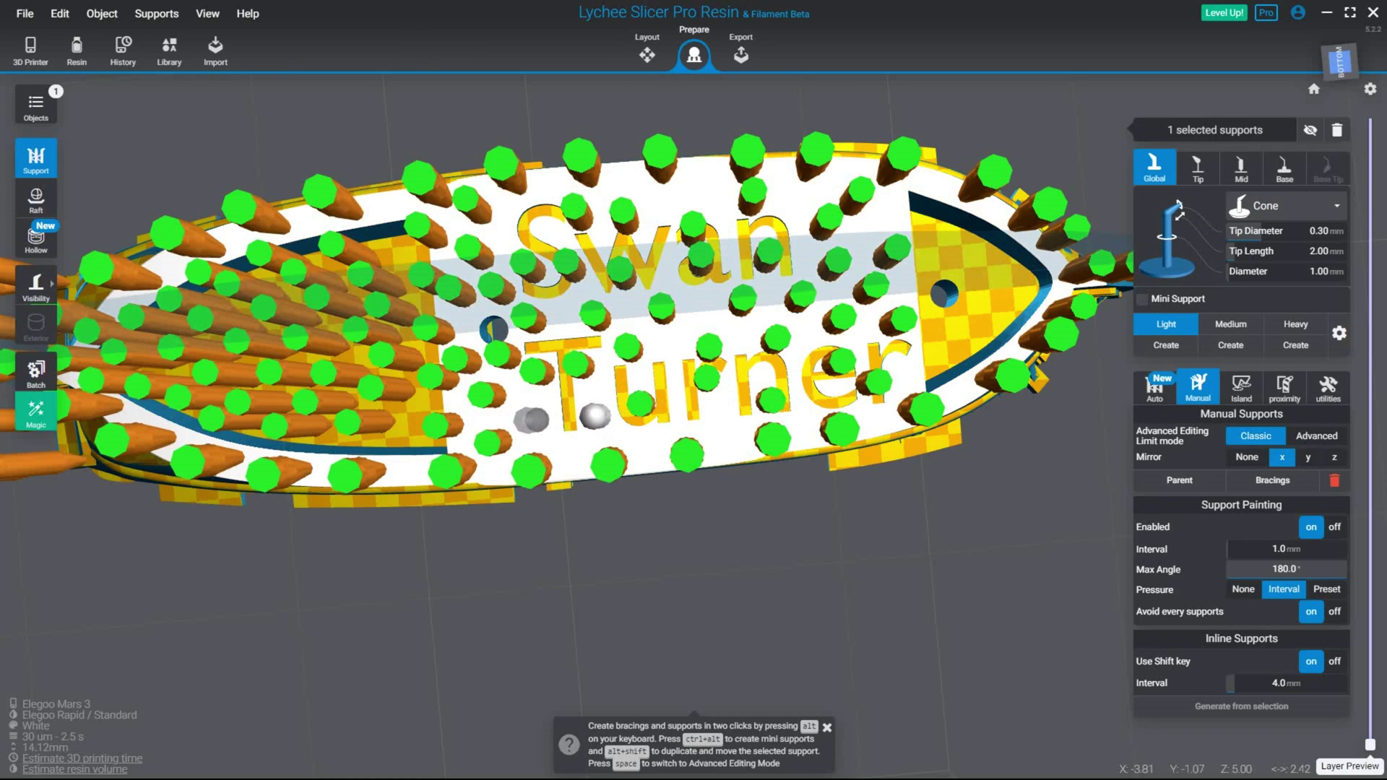
left_click(520, 419)
middle_click_drag(720, 425, 698, 430)
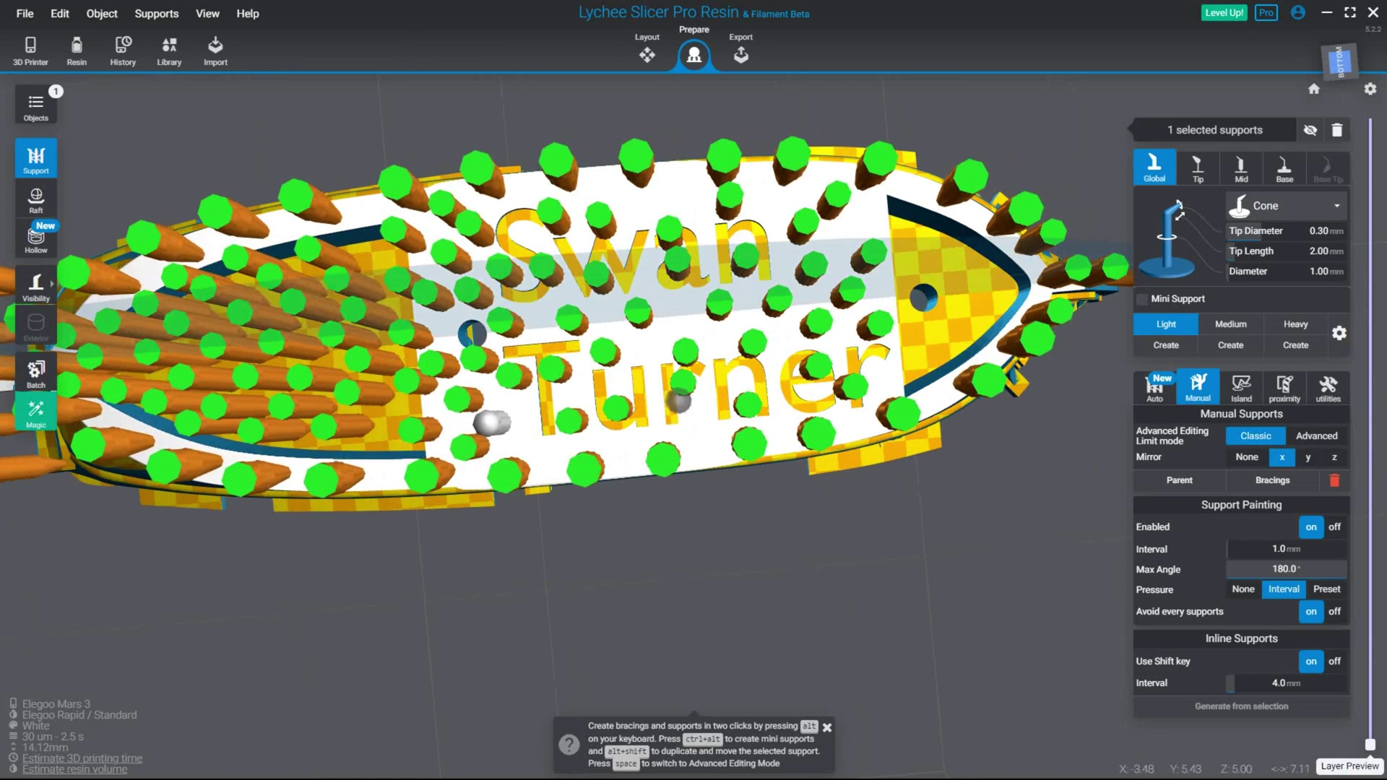
Fill the remaining gaps around the "Swan" and "Turner" lettering with mirrored Light support pairs.
left_click(492, 422)
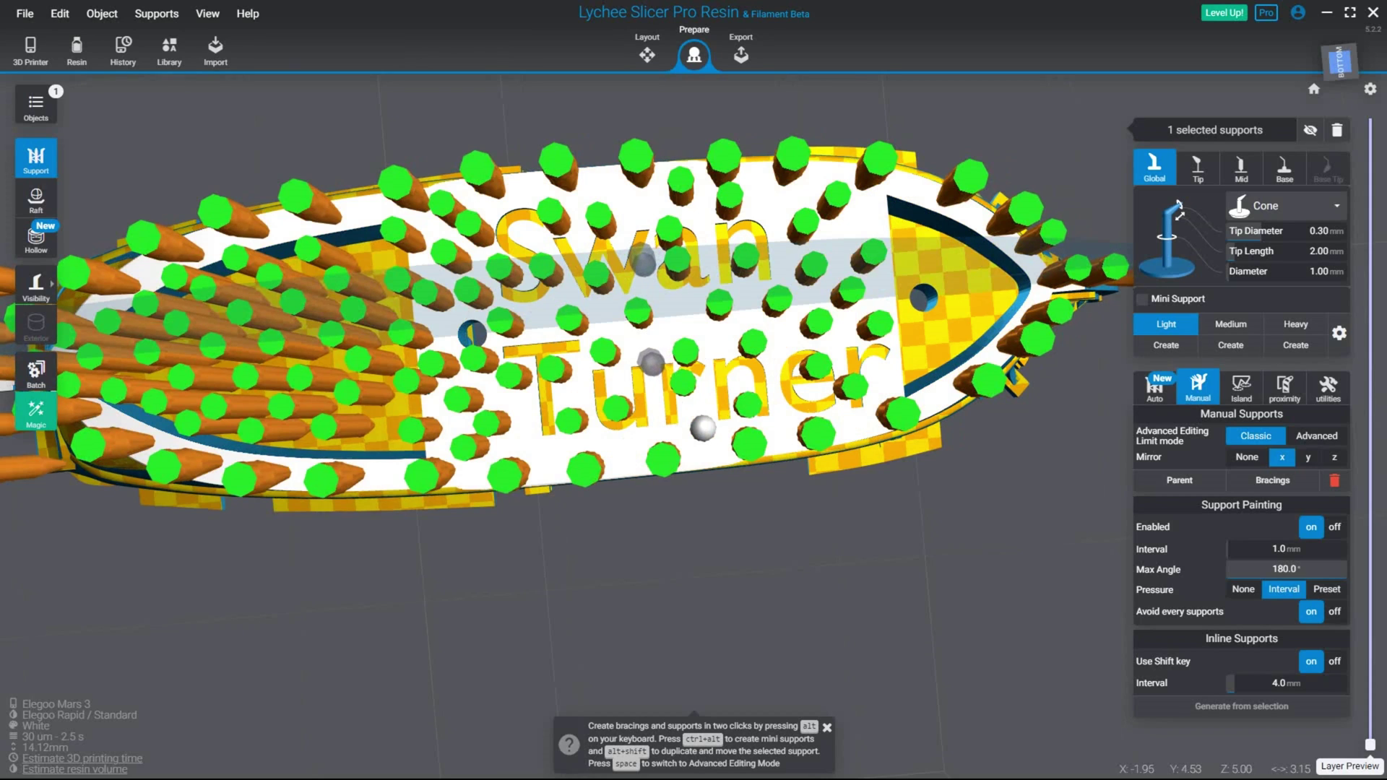
left_click(649, 361)
middle_click_drag(847, 241, 774, 257)
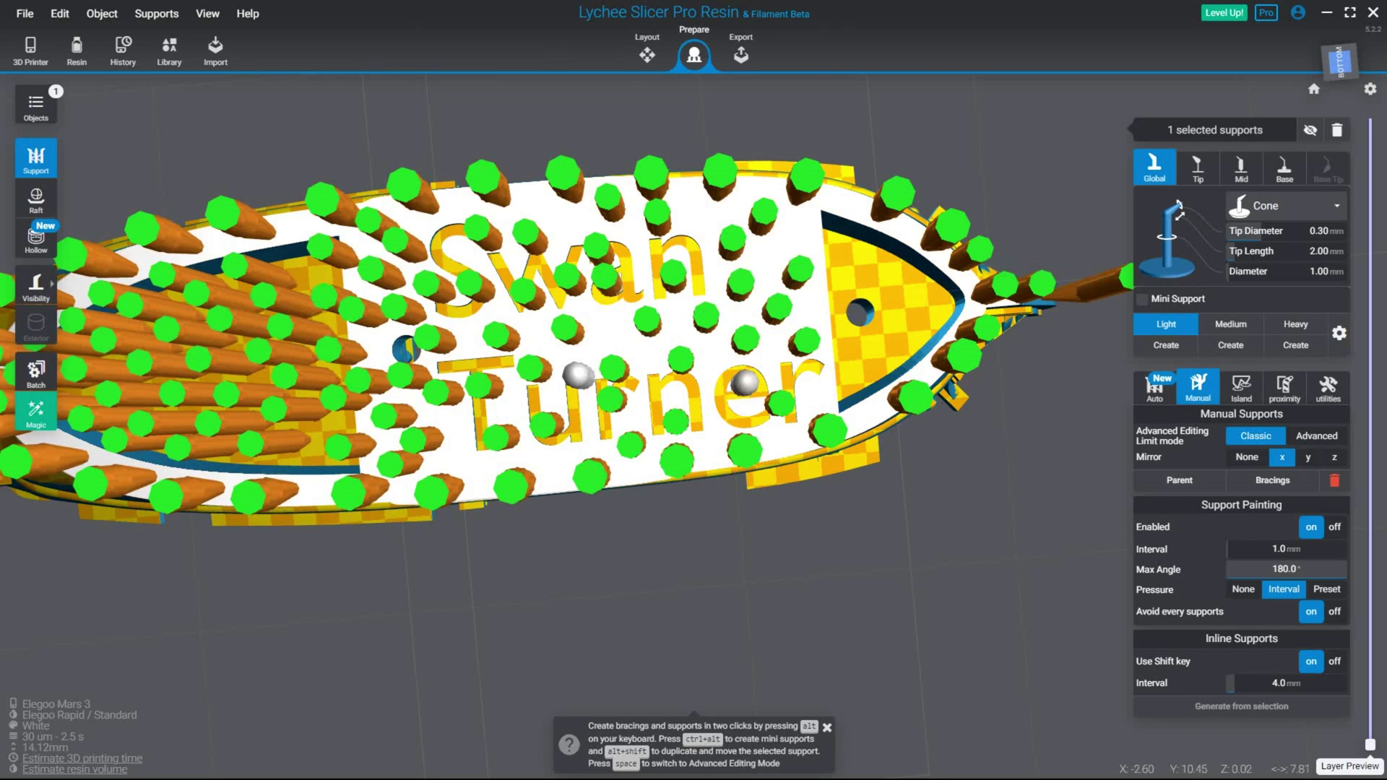
right_click_drag(579, 374, 506, 375)
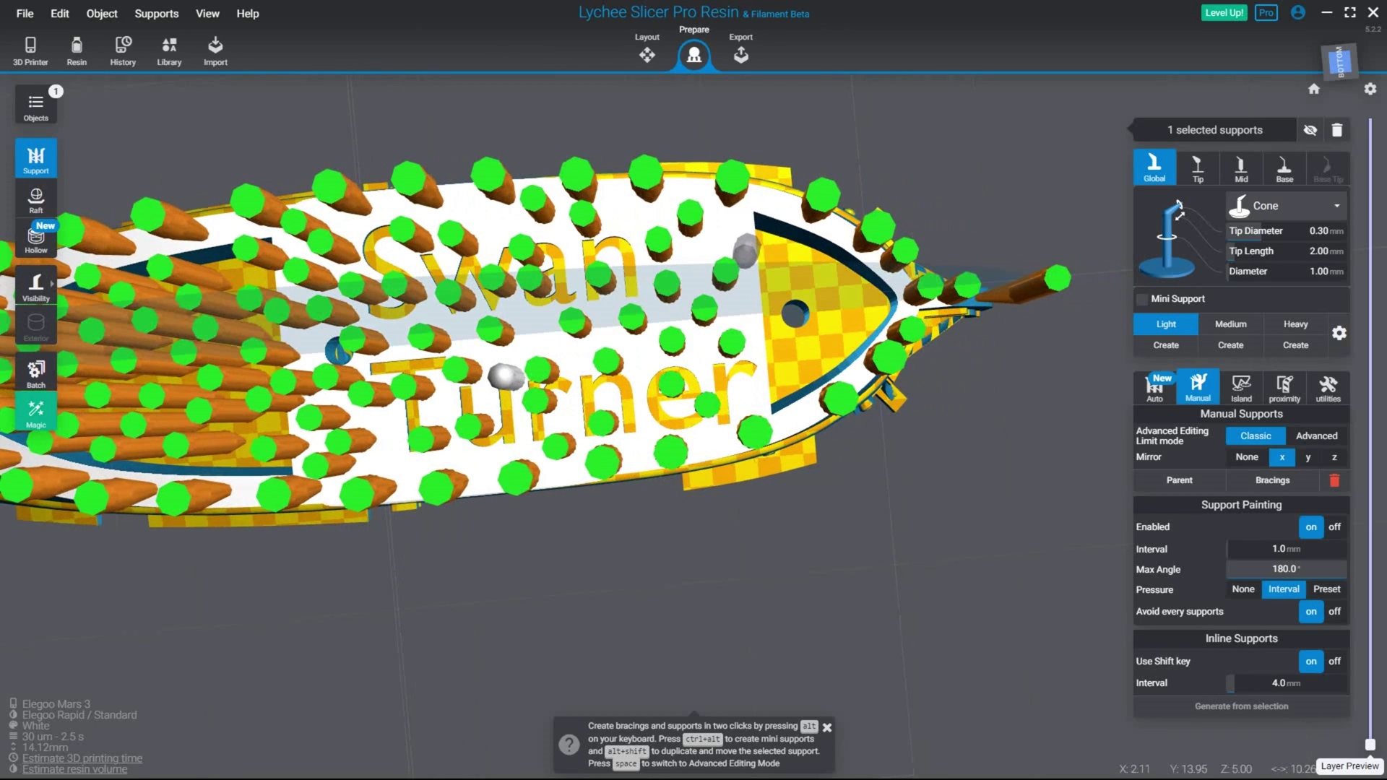
left_click(749, 314)
Place a centreline Light support and mirrored pairs around the hole inside the bow recess.
right_click_drag(748, 314, 862, 307)
right_click_drag(841, 223, 698, 254)
right_click_drag(826, 312, 686, 321)
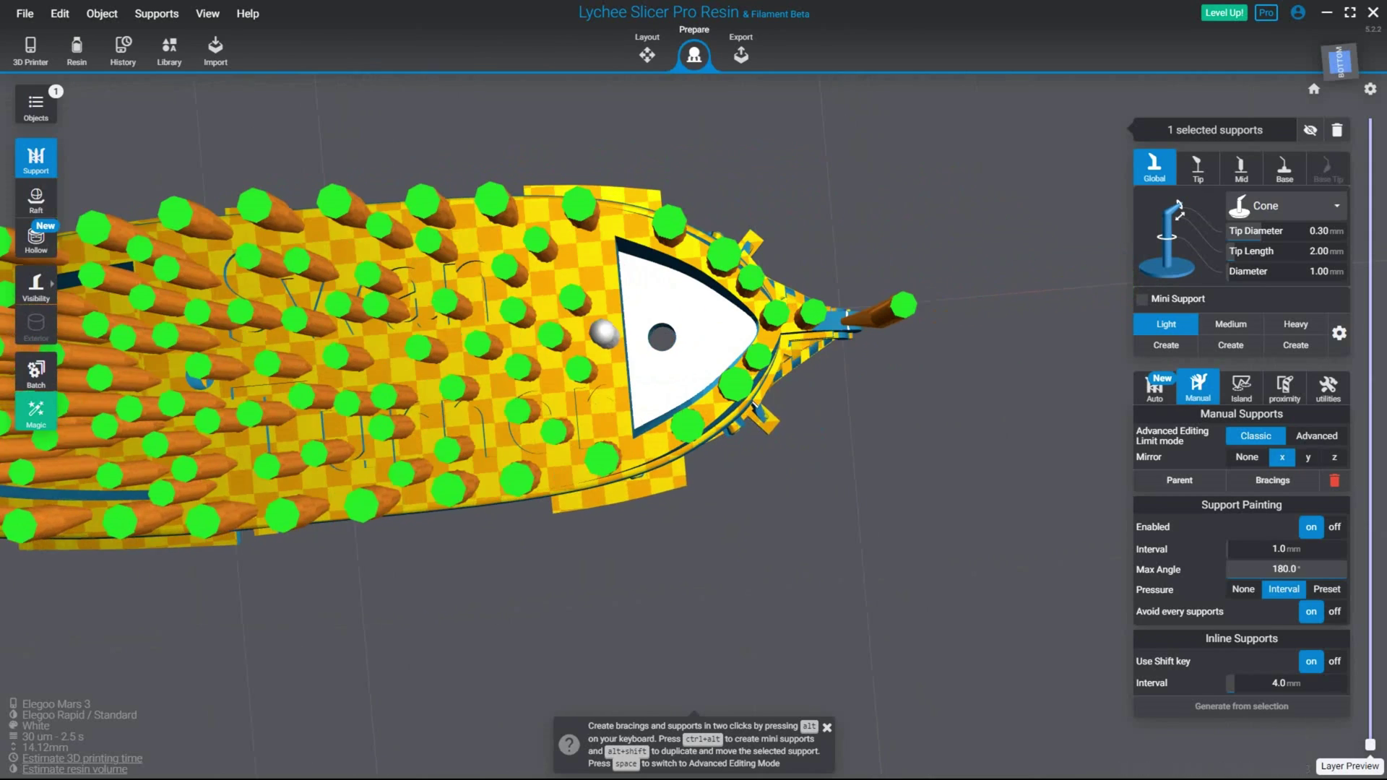
right_click_drag(603, 332, 569, 334)
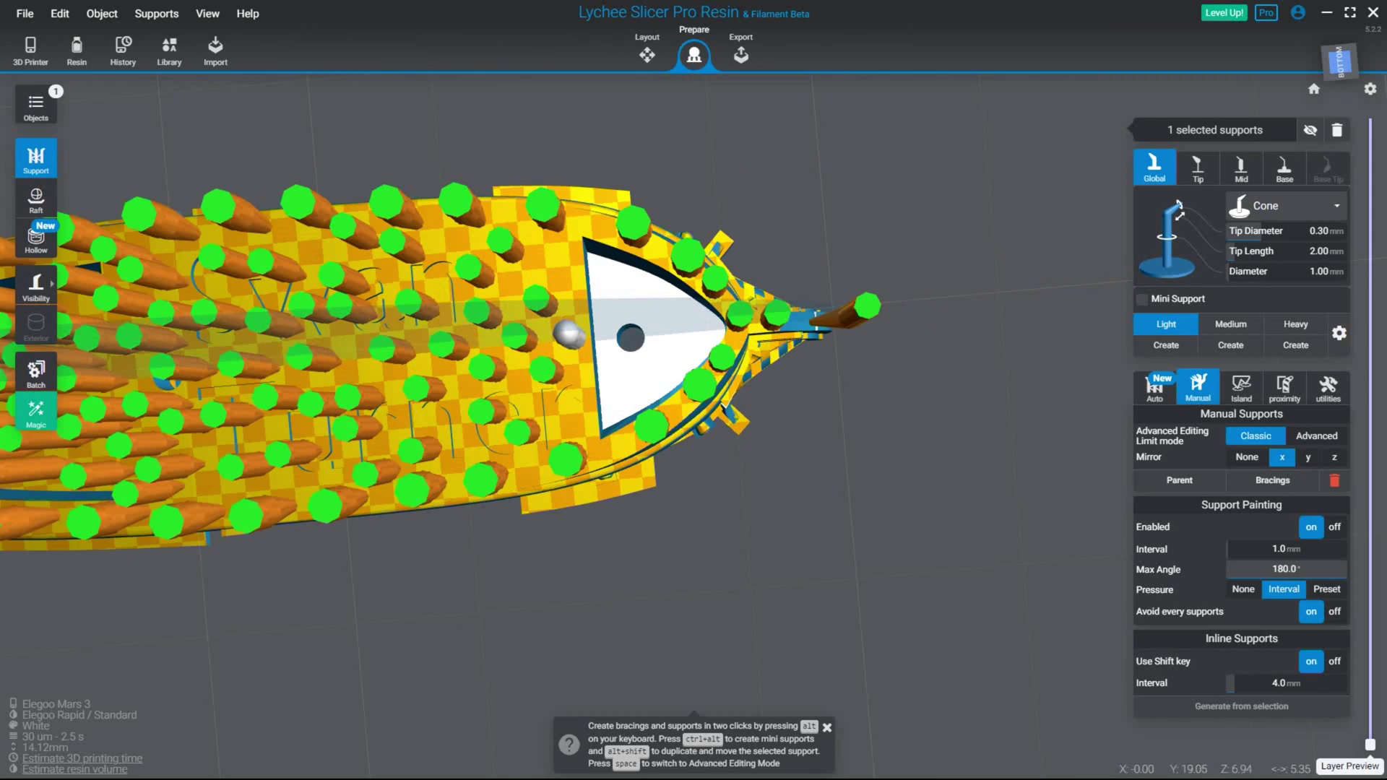
left_click(694, 323)
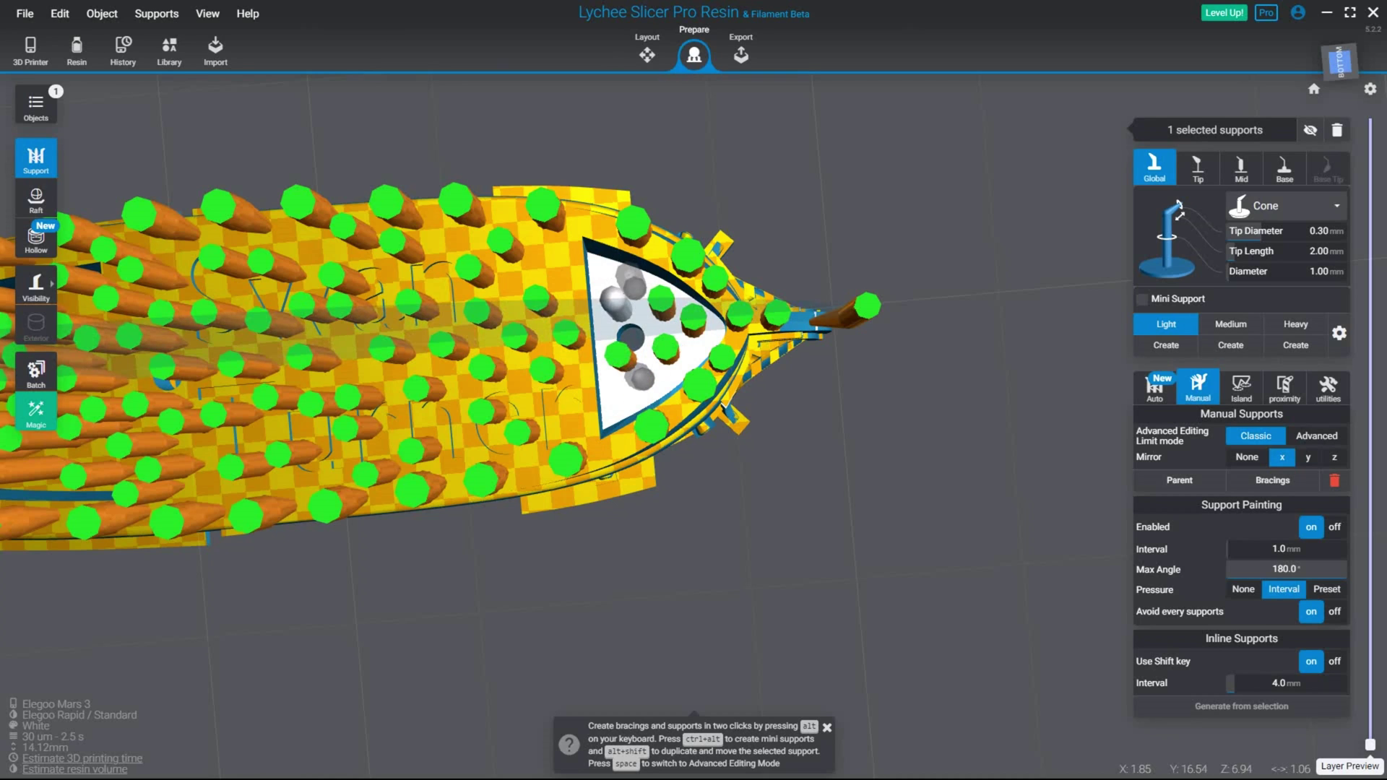
left_click(633, 285)
Run Magic processing with auto orientation and auto supports off, support optimization, bracings and raft on, and the Medium preset.
left_click_drag(597, 281, 603, 341)
right_click_drag(581, 224, 831, 218)
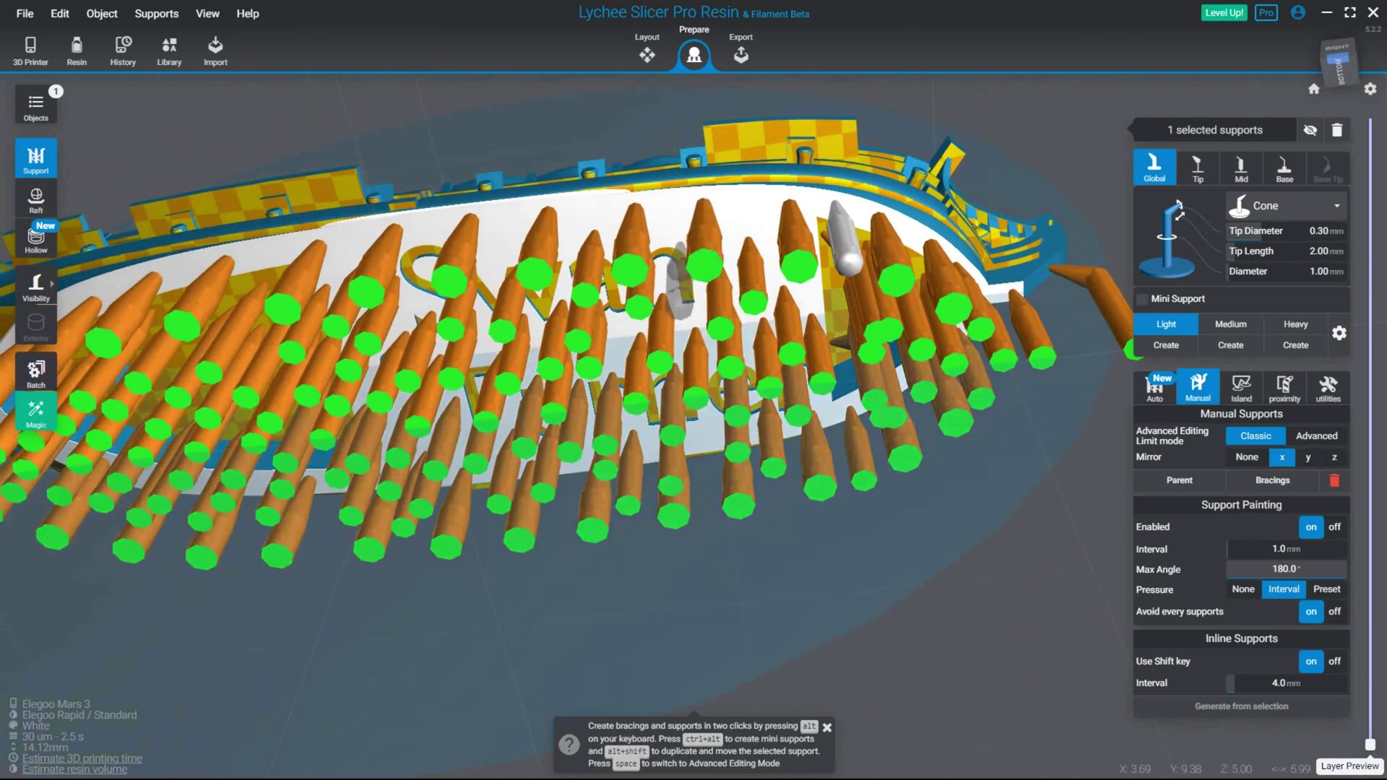
left_click_drag(831, 218, 708, 232)
right_click_drag(535, 275, 744, 383)
left_click_drag(743, 383, 563, 347)
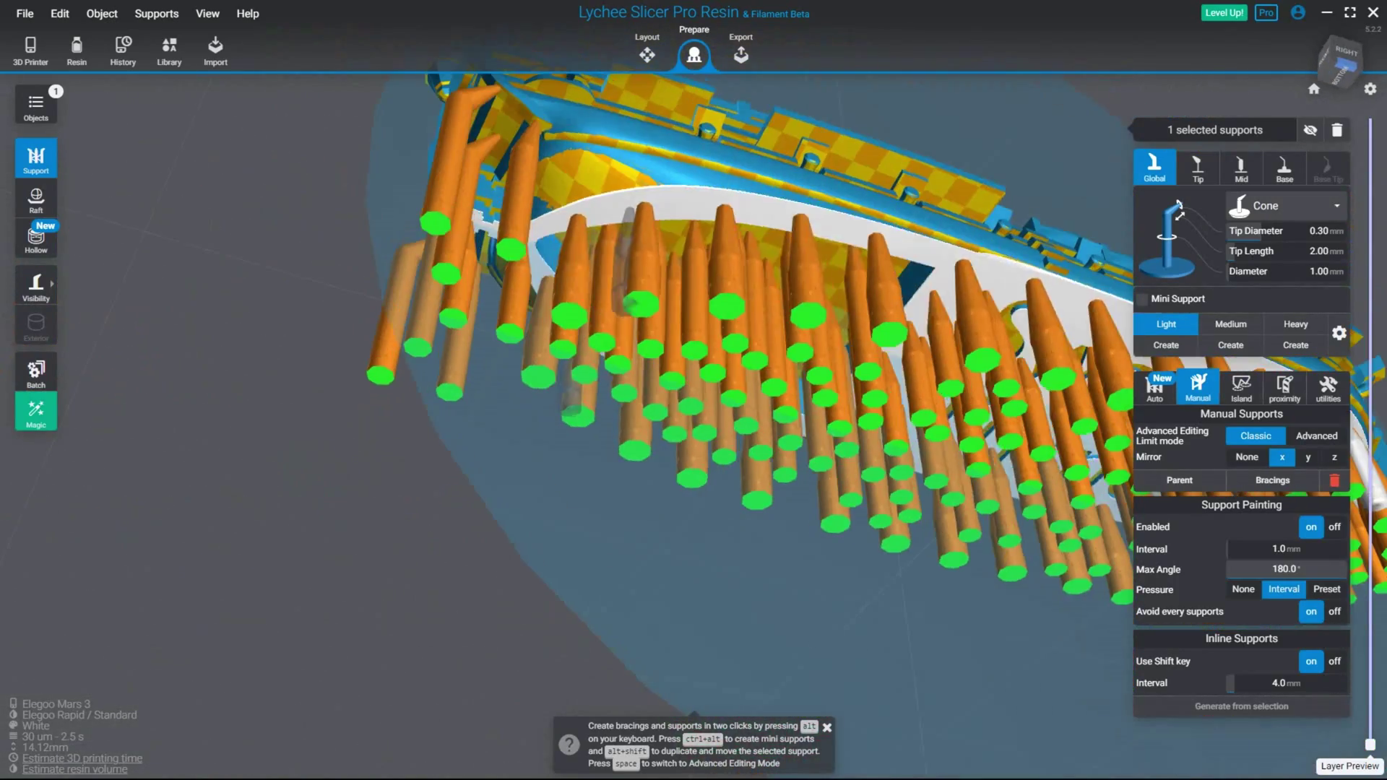
left_click_drag(499, 198, 509, 228)
left_click_drag(643, 415, 737, 455)
left_click(36, 414)
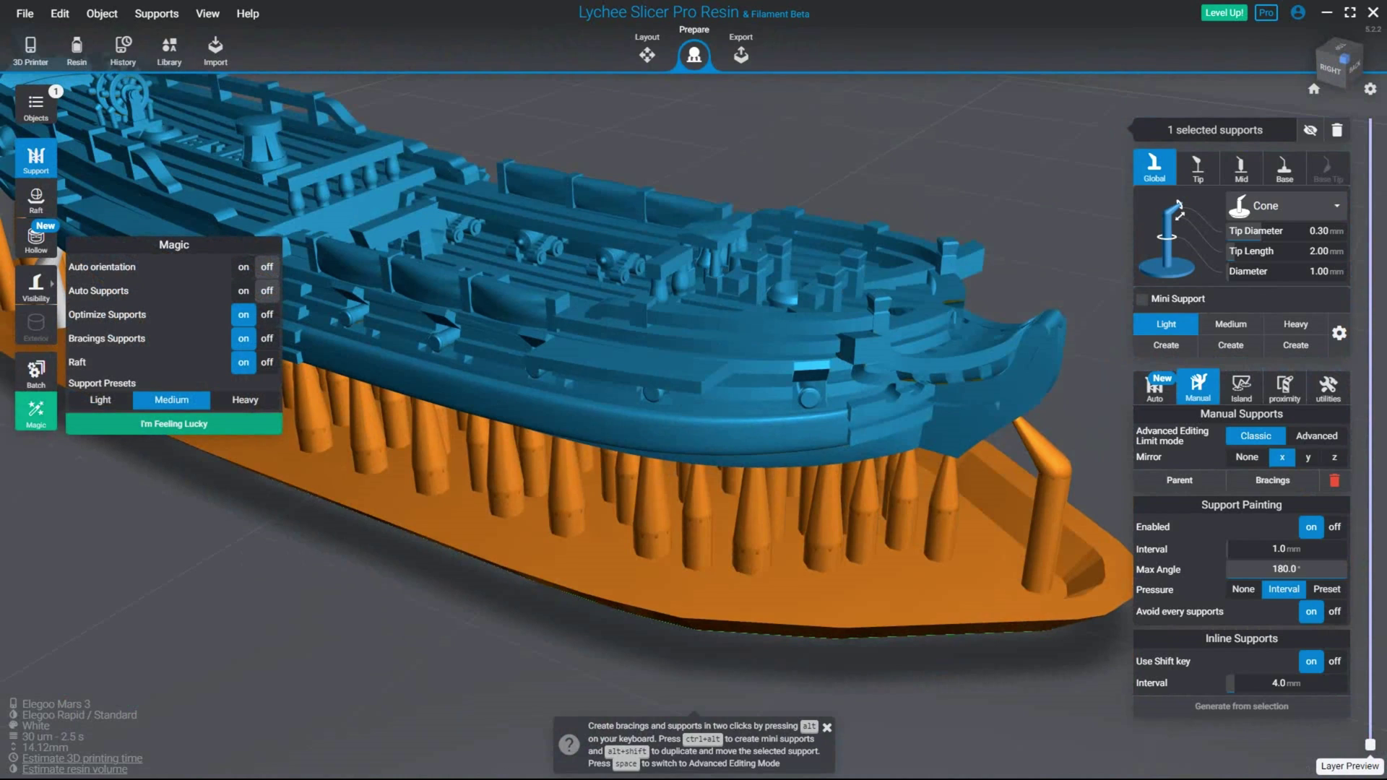
left_click(174, 424)
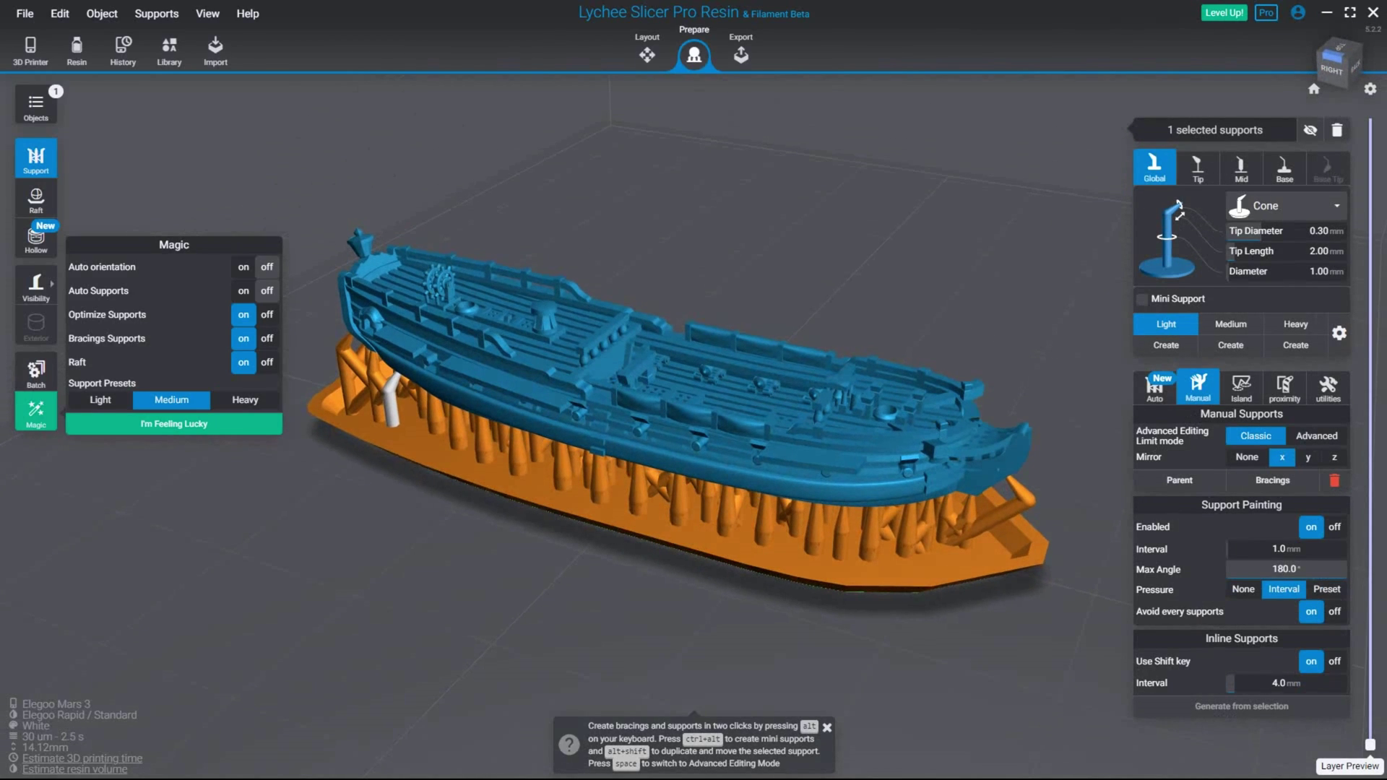
Export the slices as a .ctb (v4) file, replacing the existing "1-700 Swan-class (Open Ports) Pre-supported.ctb" on the Desktop.
left_click(30, 49)
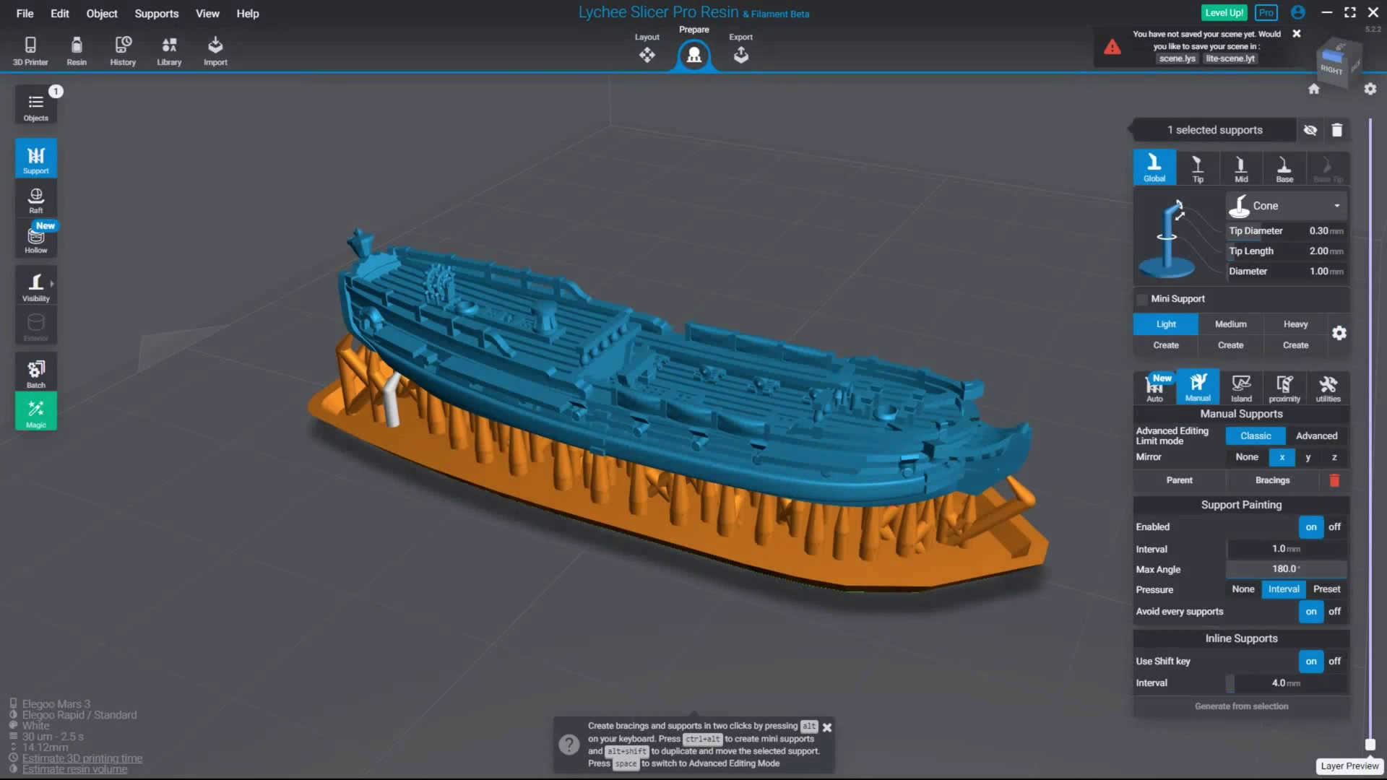
mouse_move(722, 448)
right_mouse_down()
mouse_move(723, 397)
mouse_move(697, 438)
mouse_move(640, 459)
mouse_move(708, 466)
mouse_move(748, 448)
mouse_move(622, 481)
mouse_move(737, 434)
right_mouse_up()
scroll(723, 397, "up", 2)
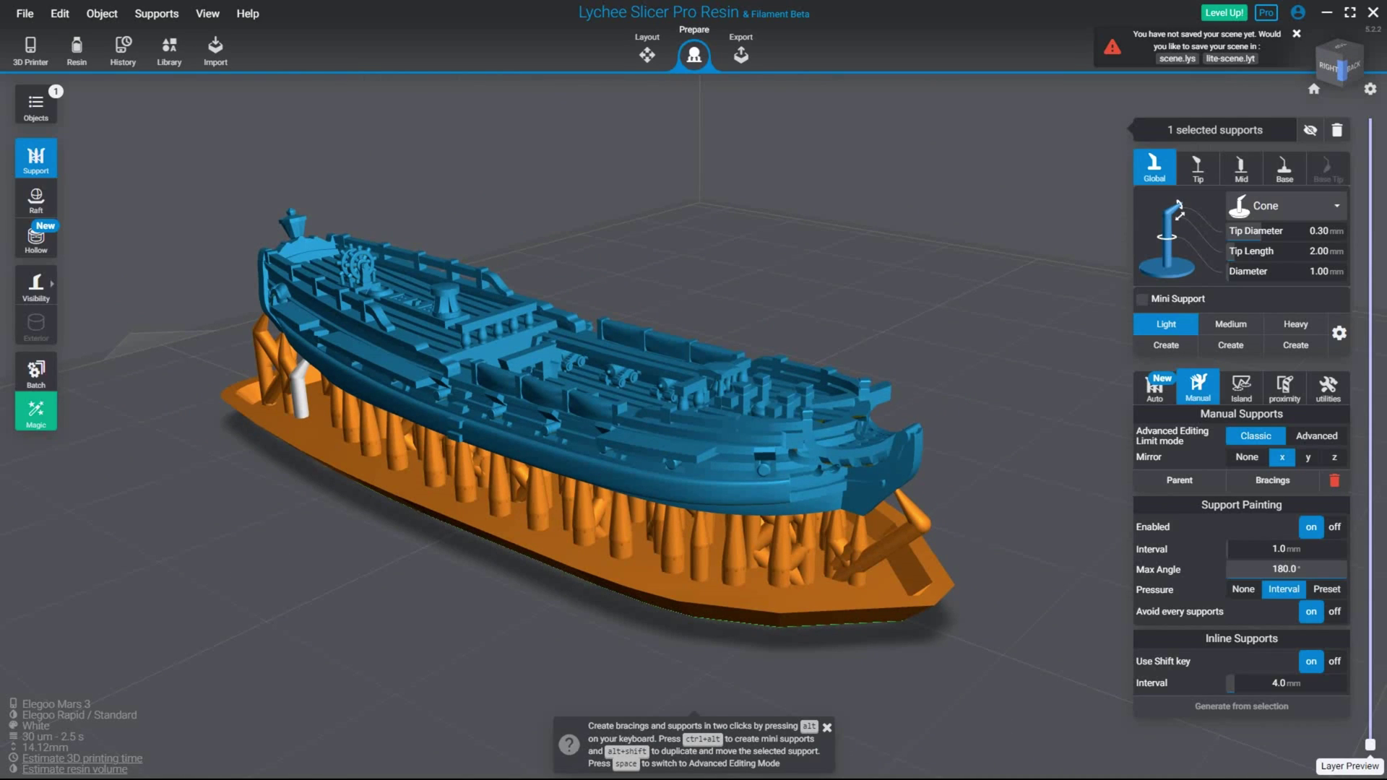
left_click(741, 55)
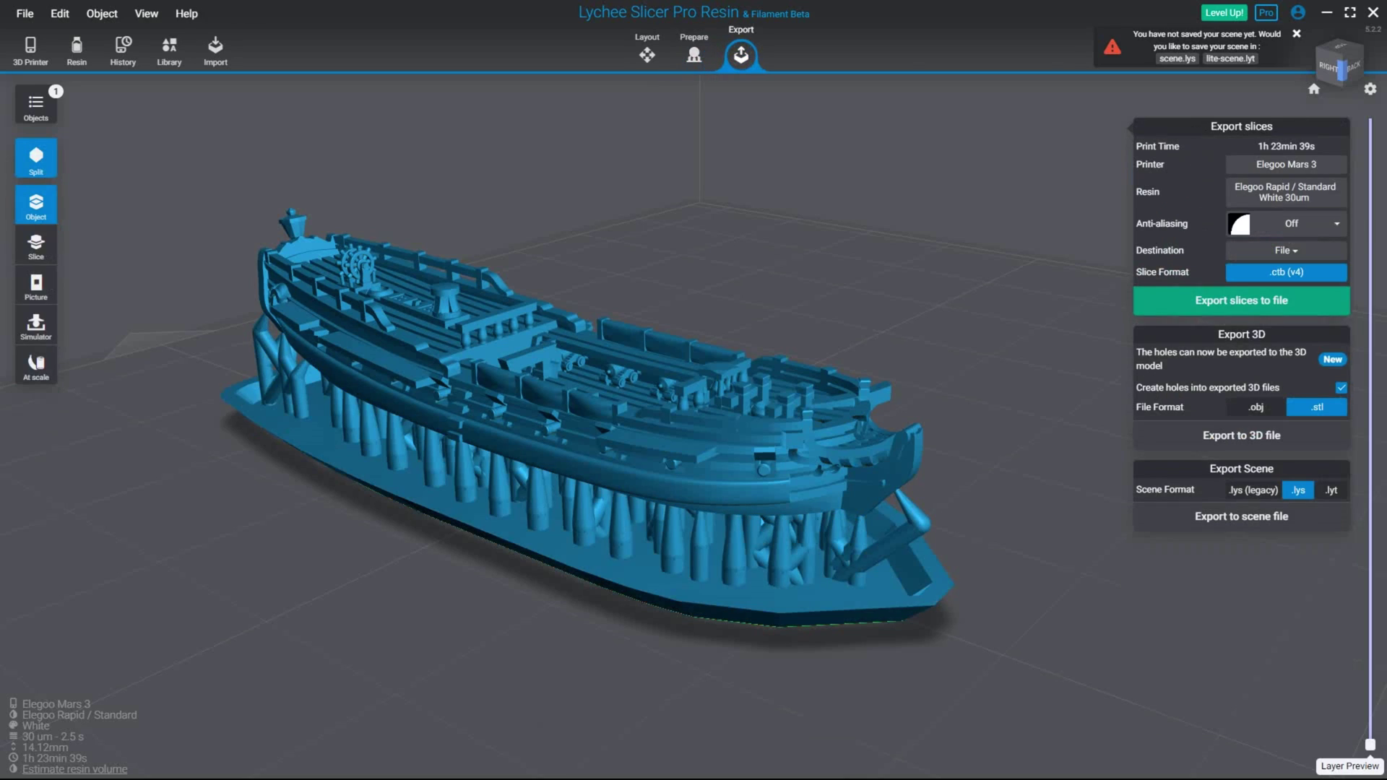
left_click(1241, 301)
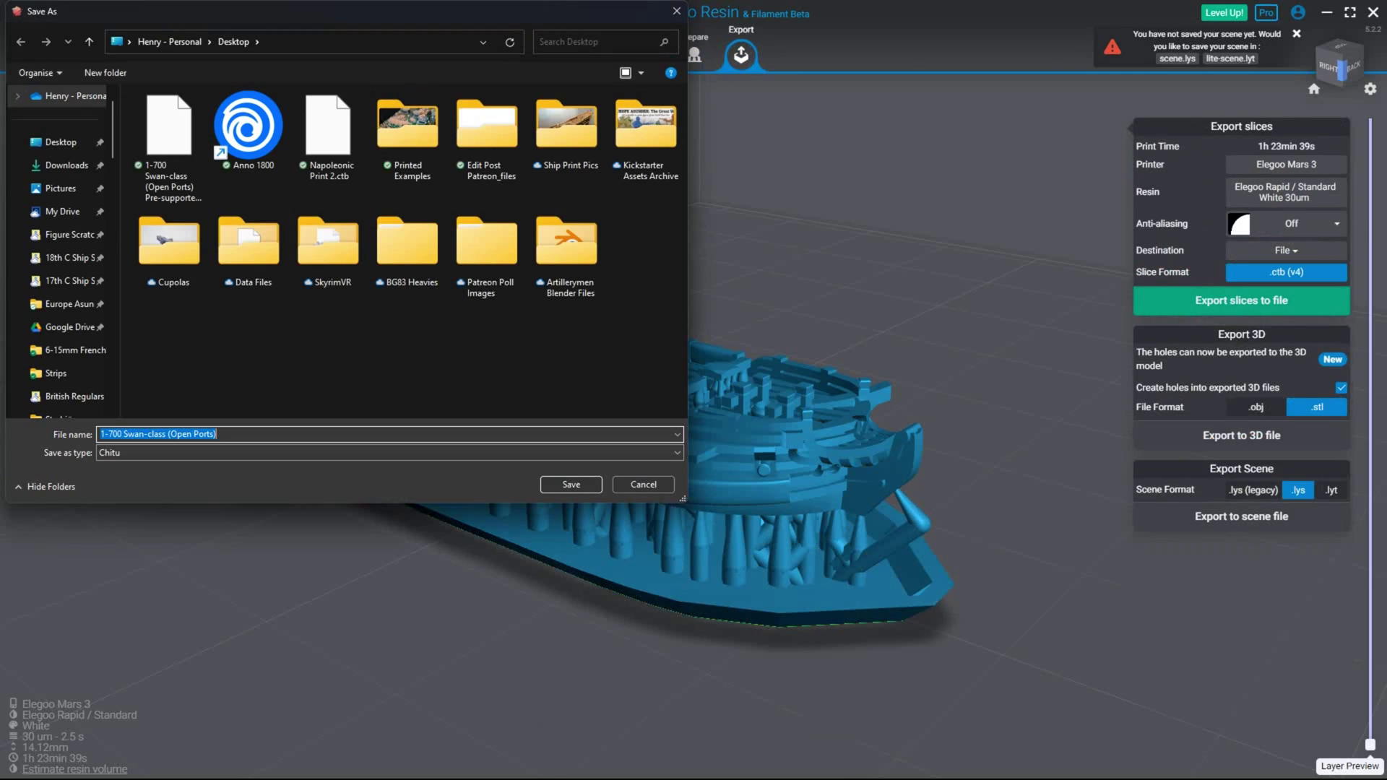
double_click(169, 146)
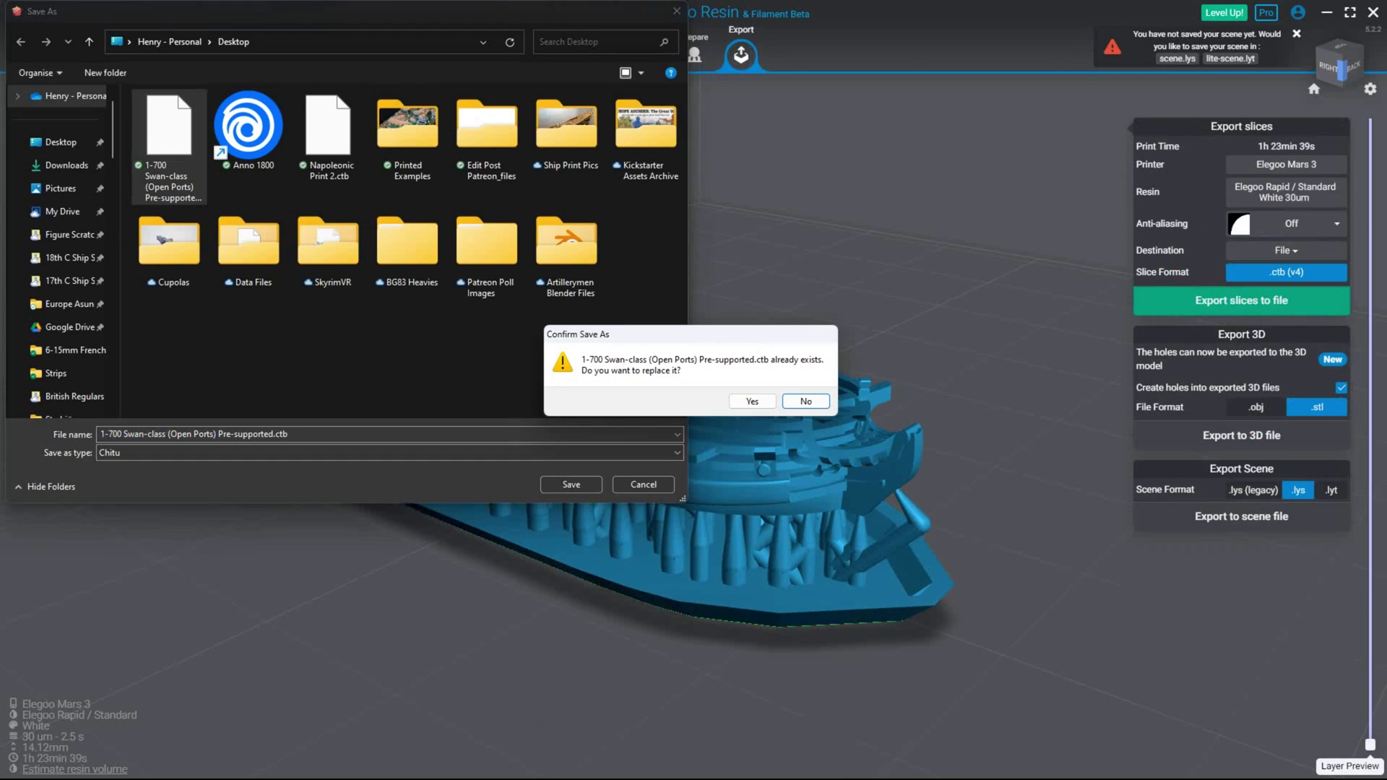
key("Return")
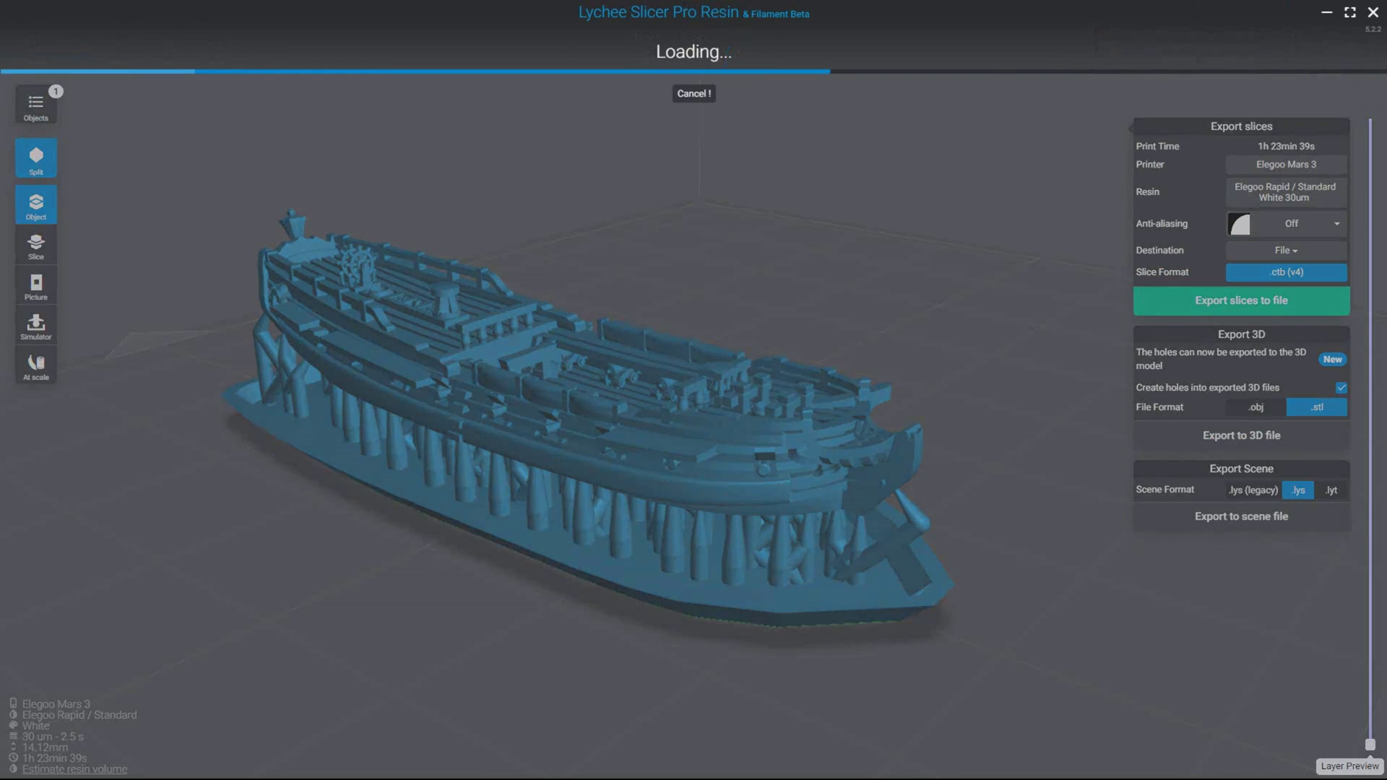